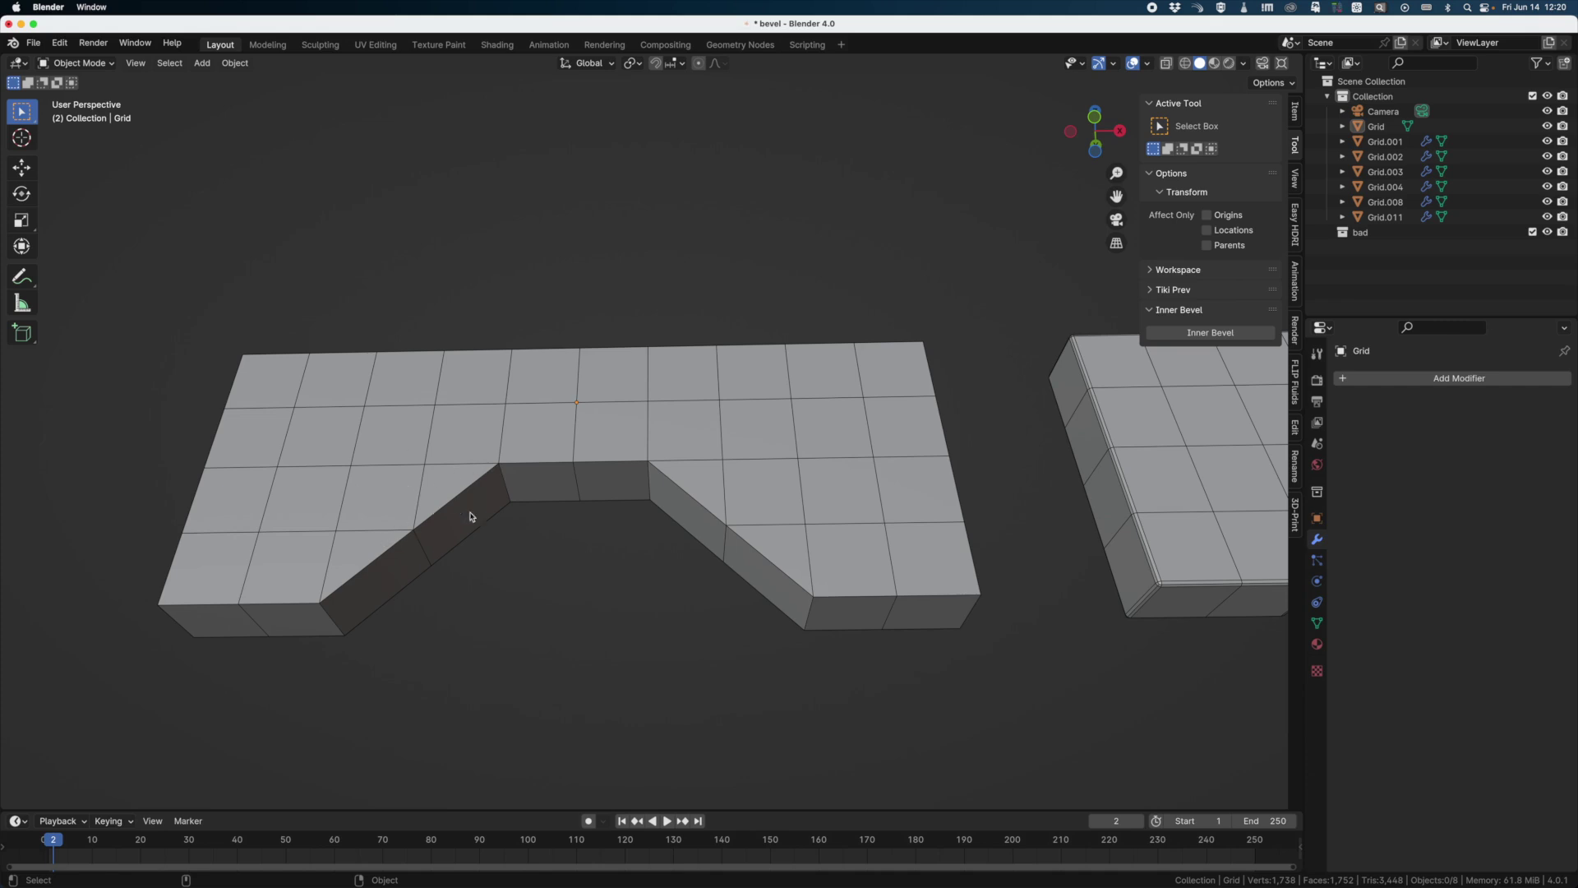
# Select slab Grid.004 and toggle its Subdivision display on, off and on to compare the notch.
pyautogui.keyDown('shift'); pyautogui.moveTo(1090, 676); pyautogui.dragTo(198, 666, button='middle'); pyautogui.keyUp('shift')
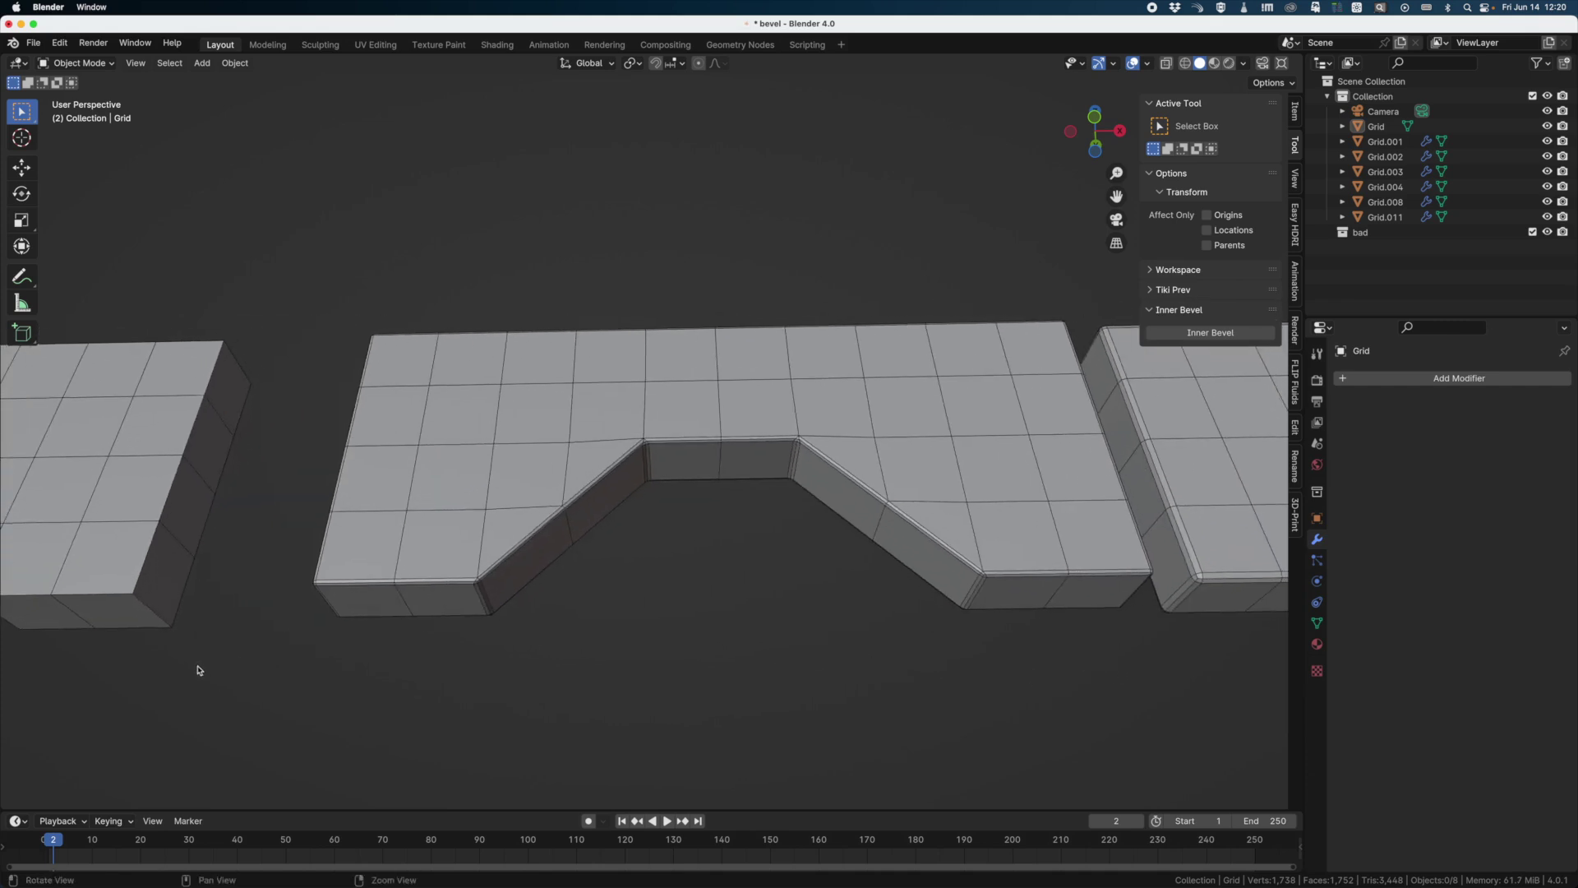
pyautogui.scroll(6, 377, 627)
pyautogui.click(689, 508)
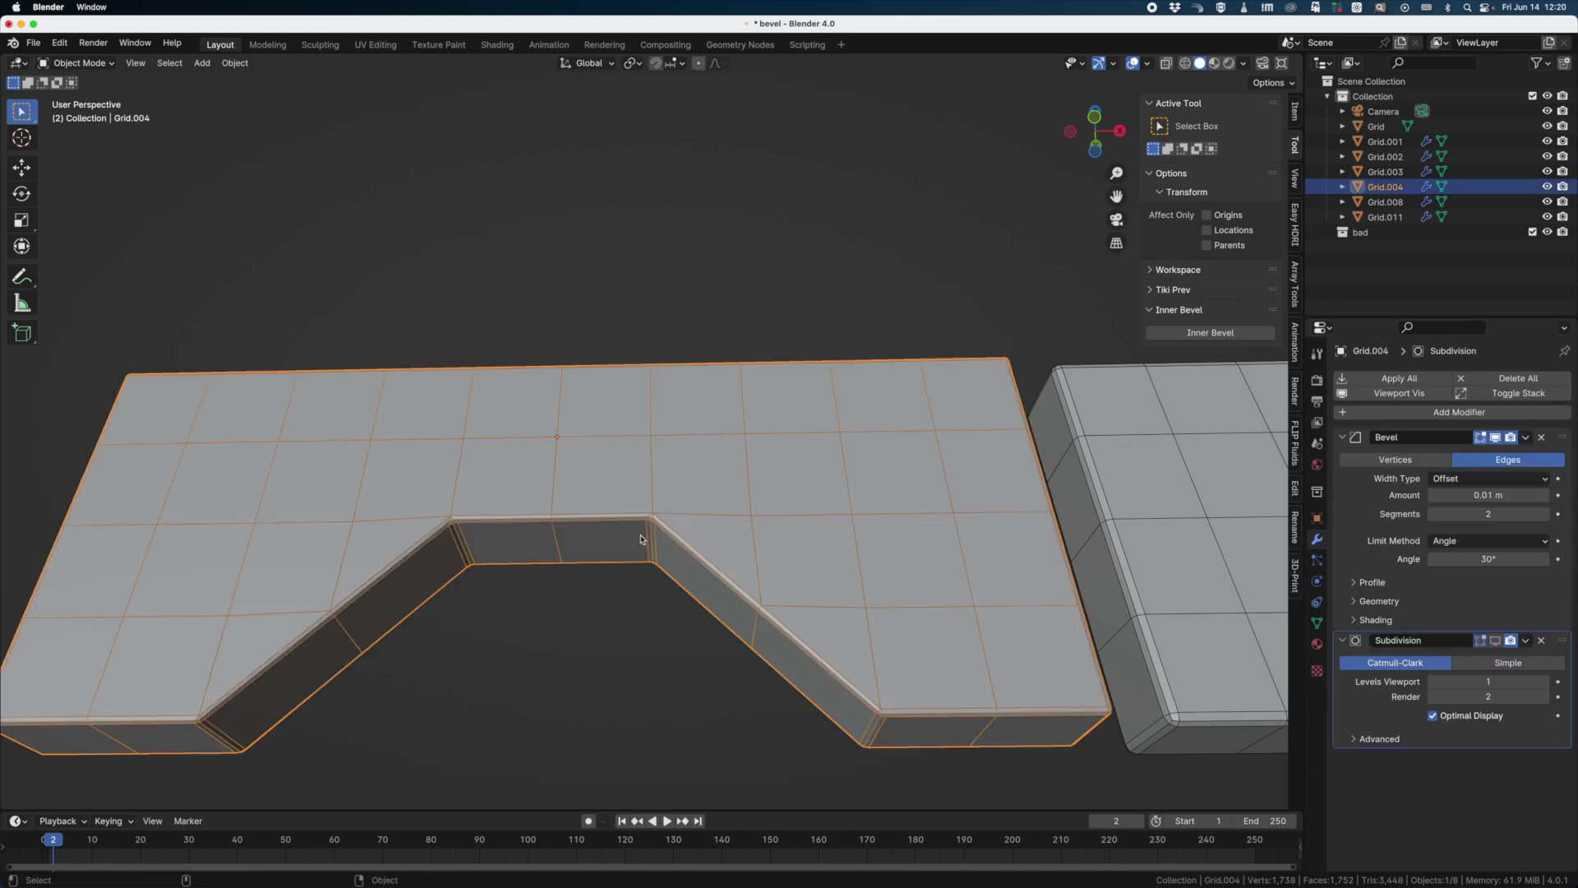
pyautogui.scroll(5, 677, 535)
pyautogui.scroll(-3, 664, 575)
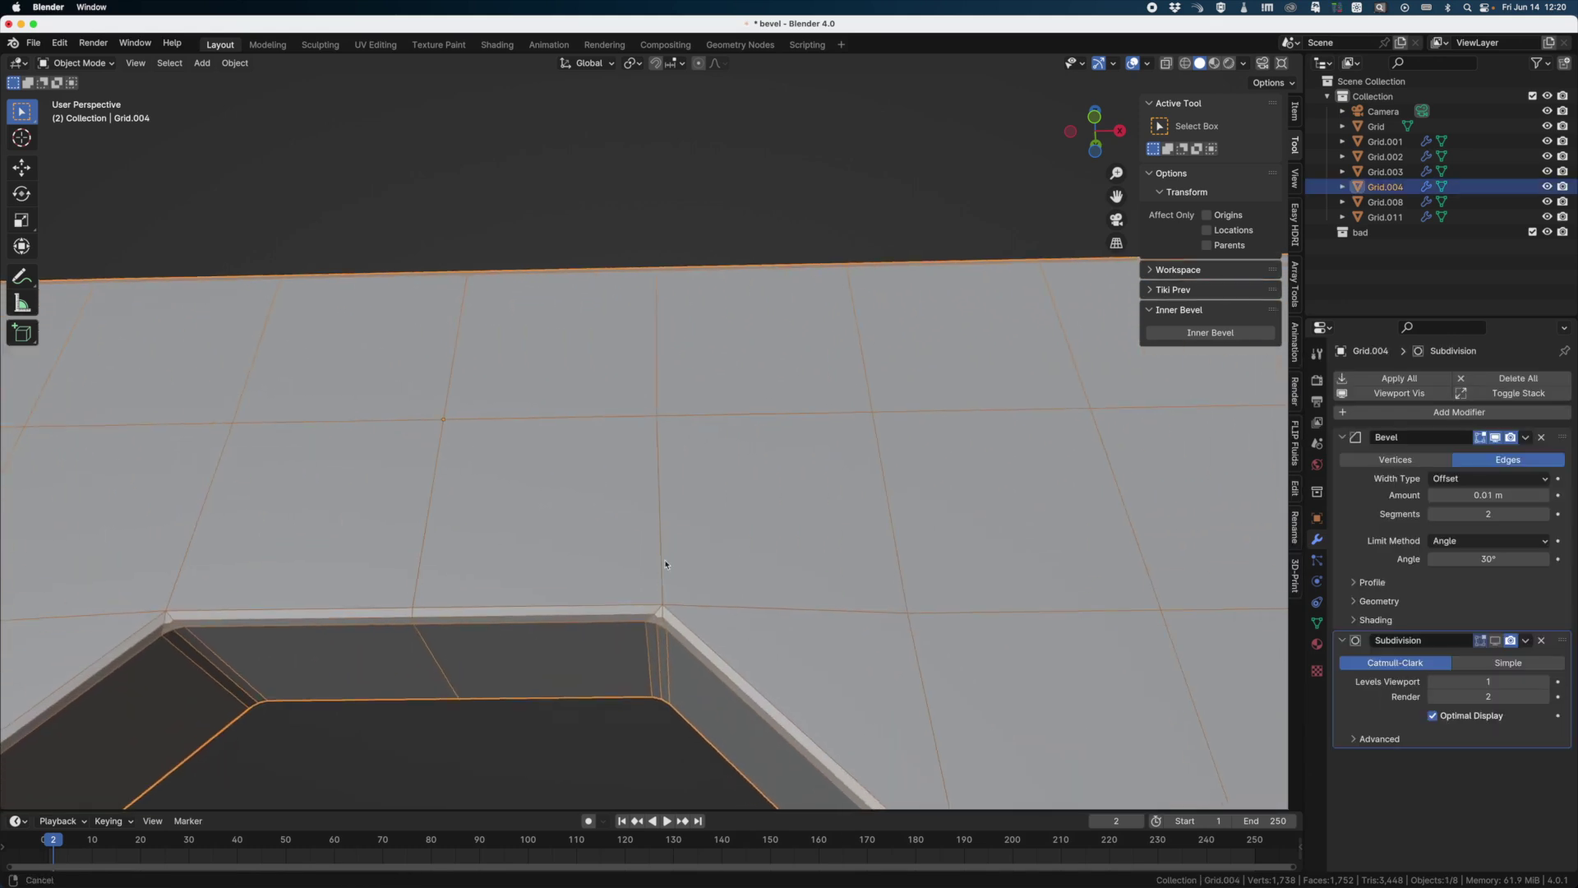
pyautogui.click(1496, 641)
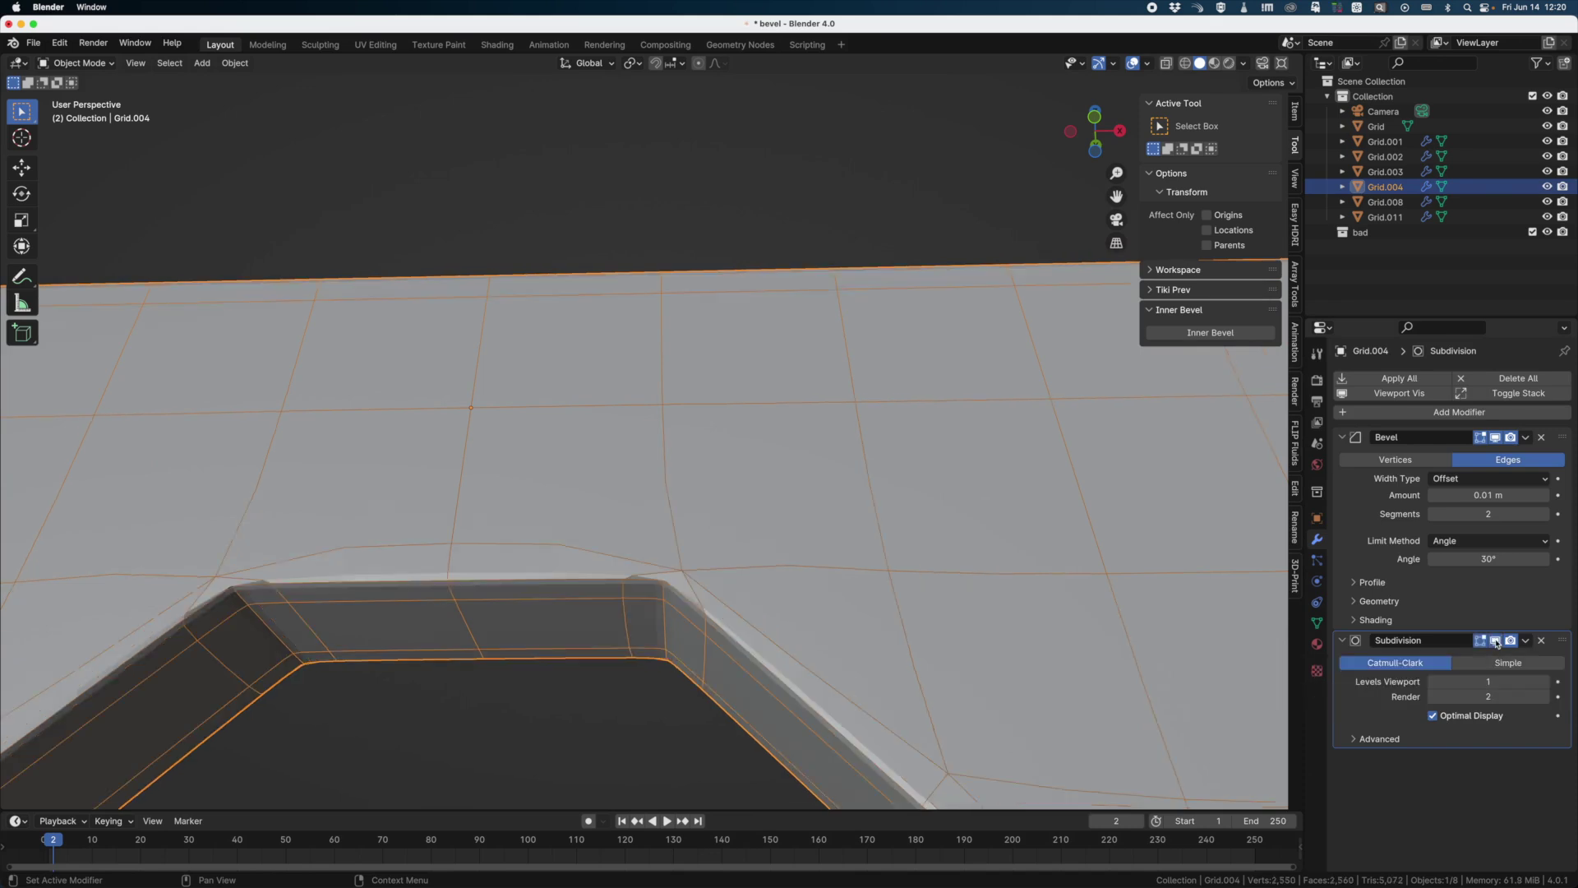
pyautogui.click(1496, 641)
pyautogui.click(1495, 641)
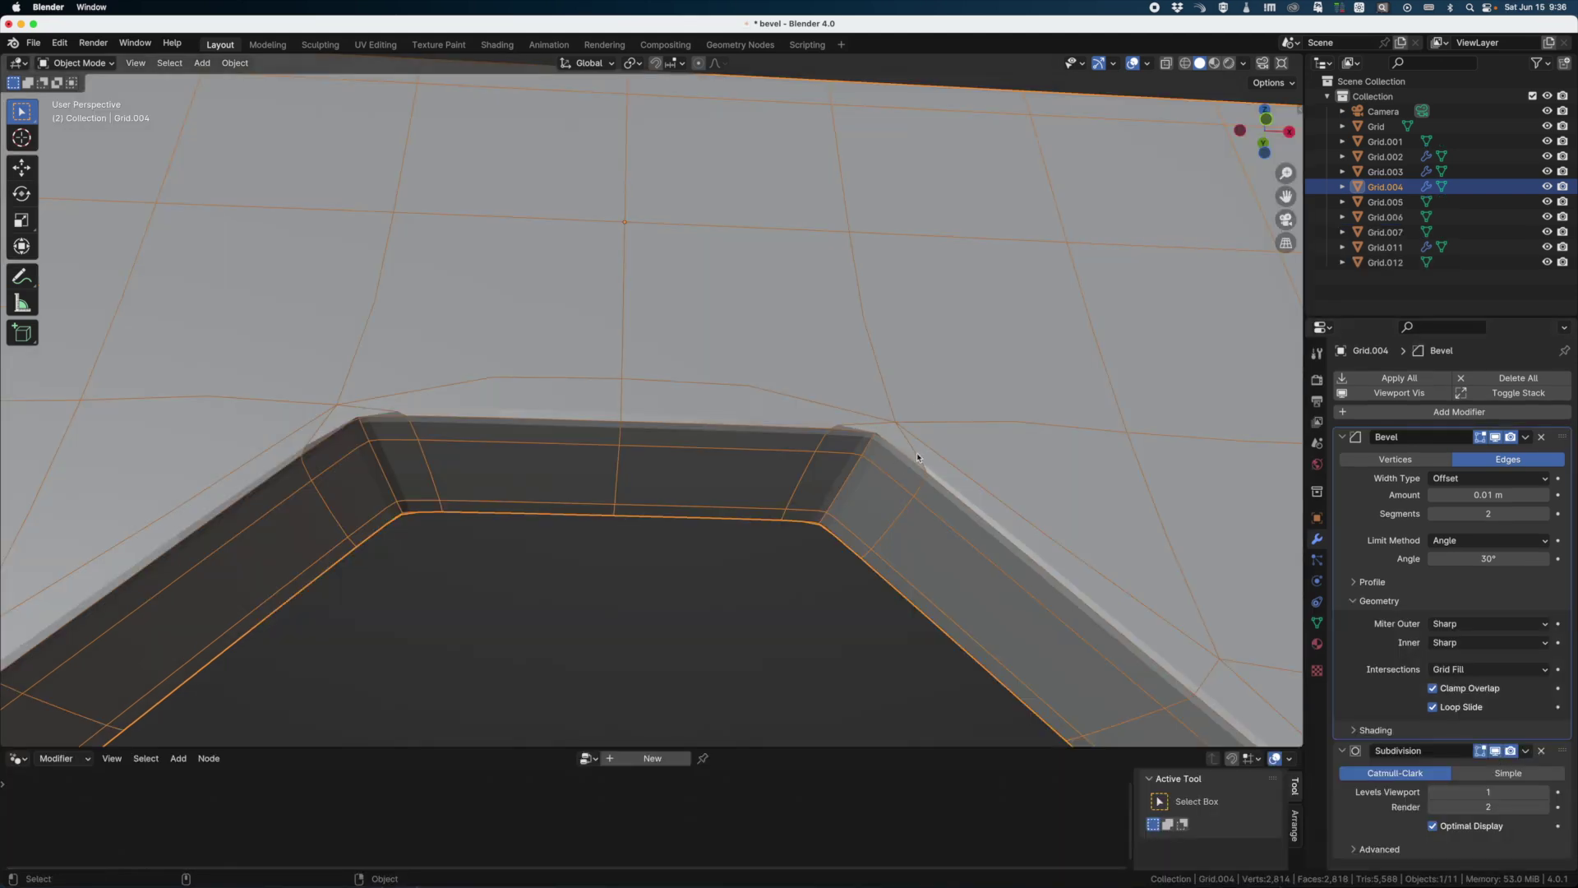
# Hide subdivision, set the Bevel's Miter Outer to Arc, and sketch an annotation line at the notch corner.
pyautogui.click(1496, 750)
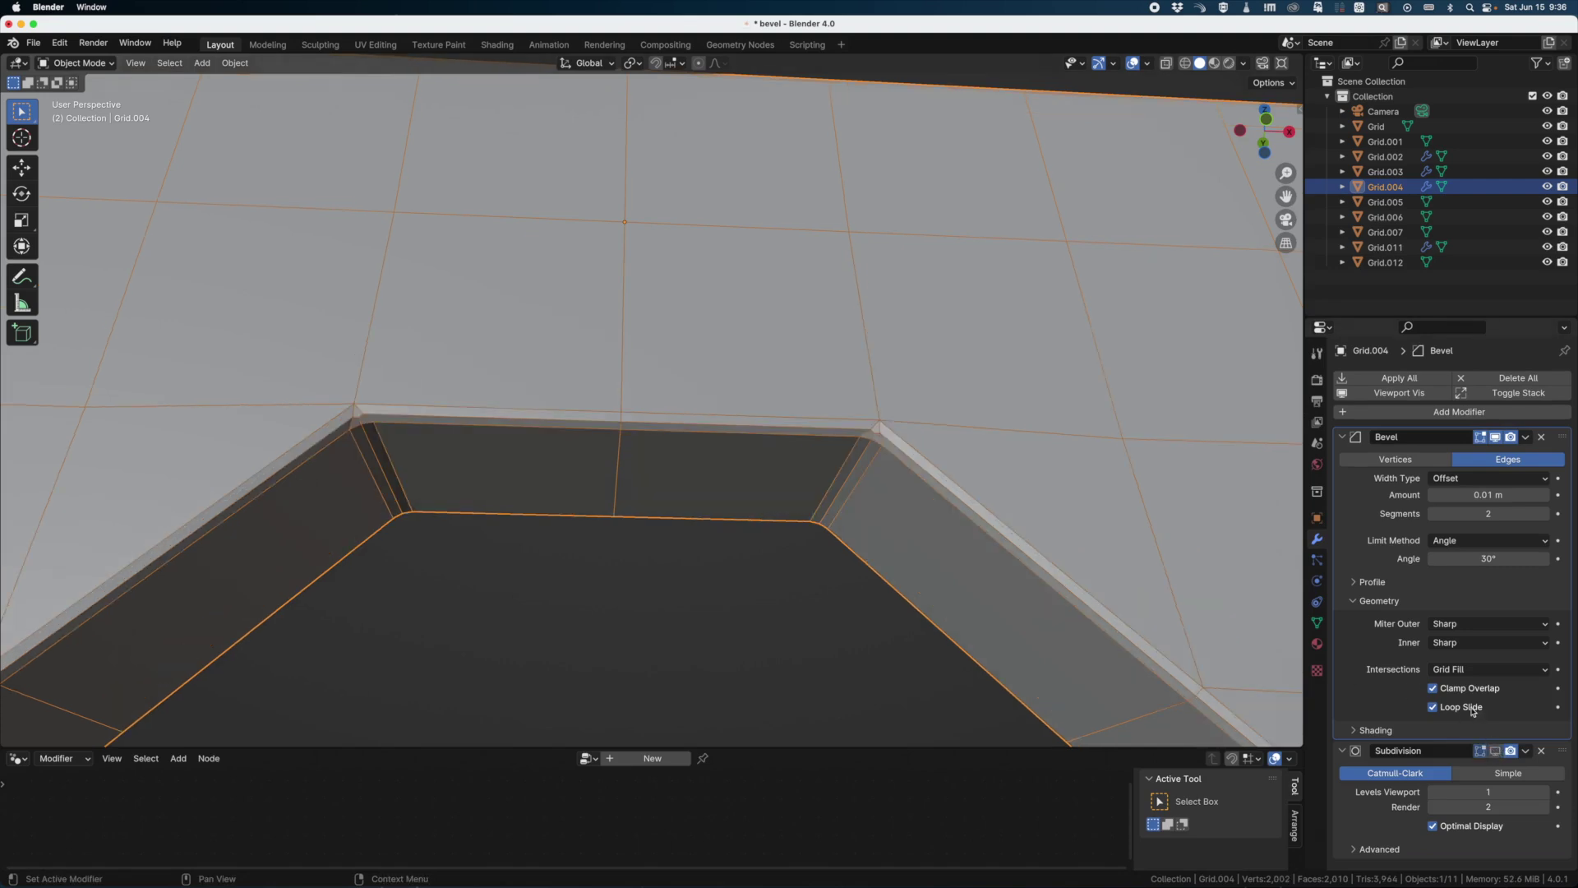
pyautogui.click(1453, 630)
pyautogui.click(1459, 676)
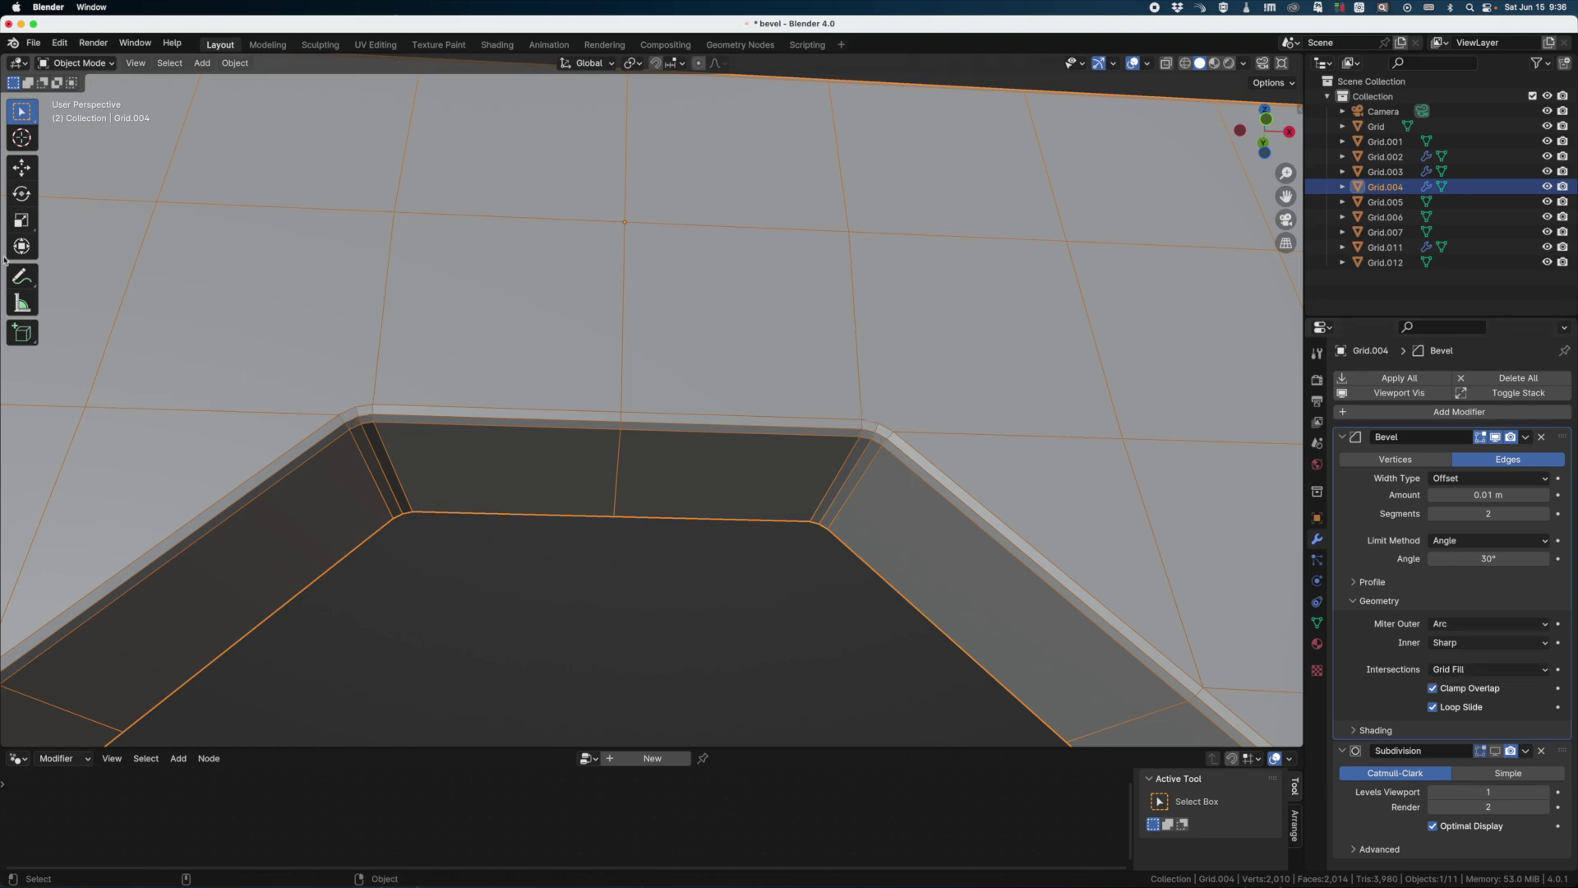
pyautogui.click(22, 276)
pyautogui.moveTo(885, 422); pyautogui.dragTo(892, 416)
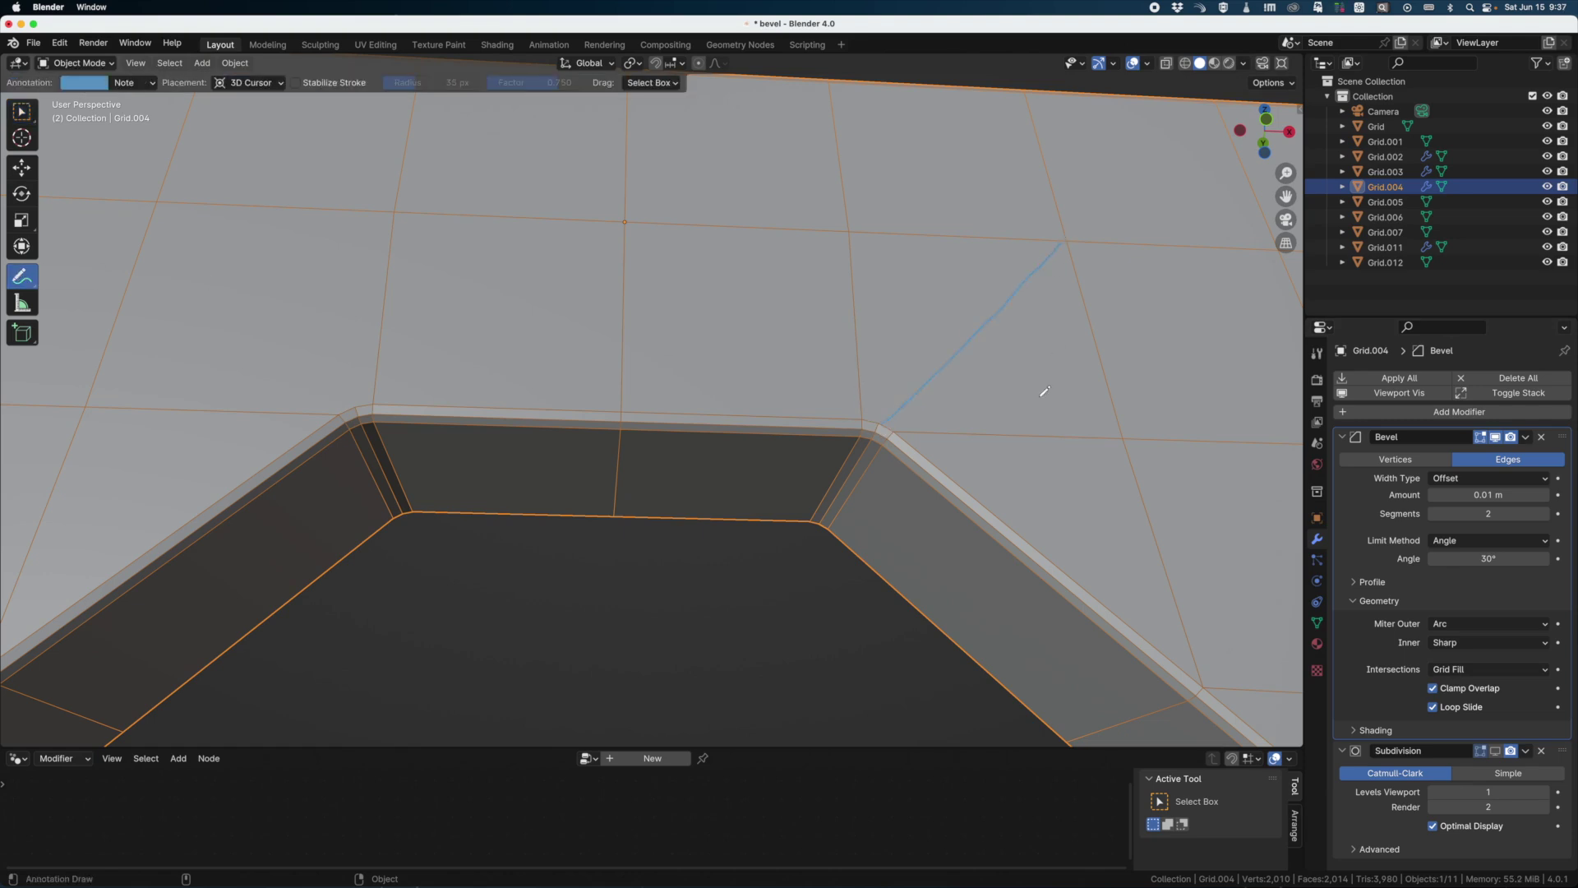
# Remove the annotation and connect the right inner notch corner vertex to a top-face vertex in Edit Mode.
pyautogui.hotkey('ctrl', 'z')
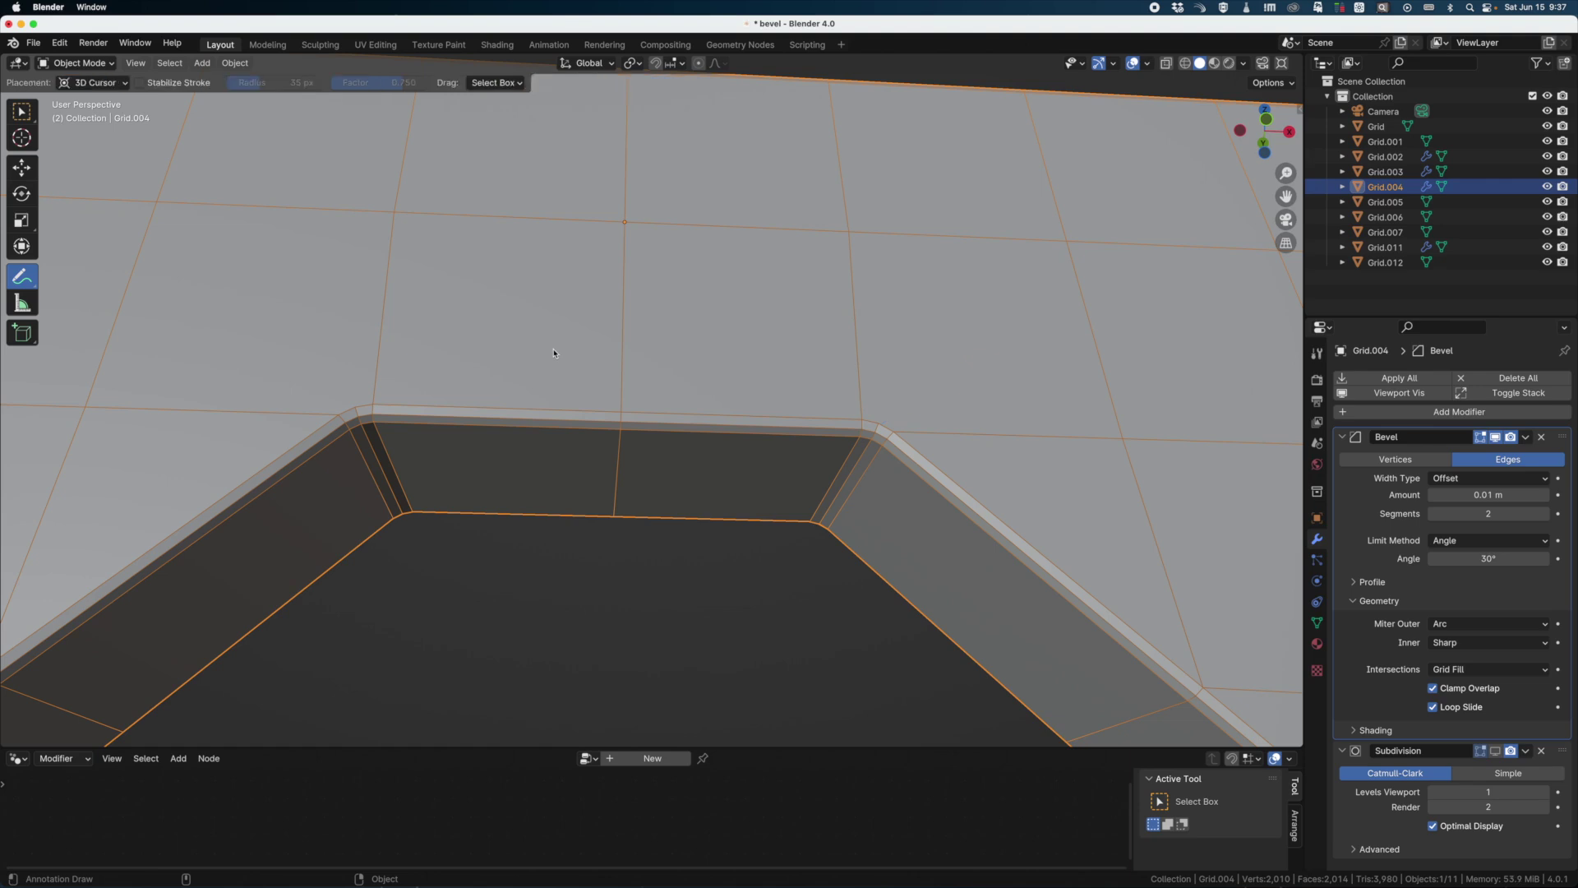
pyautogui.press('w')
pyautogui.hotkey('ctrl', 'Tab')
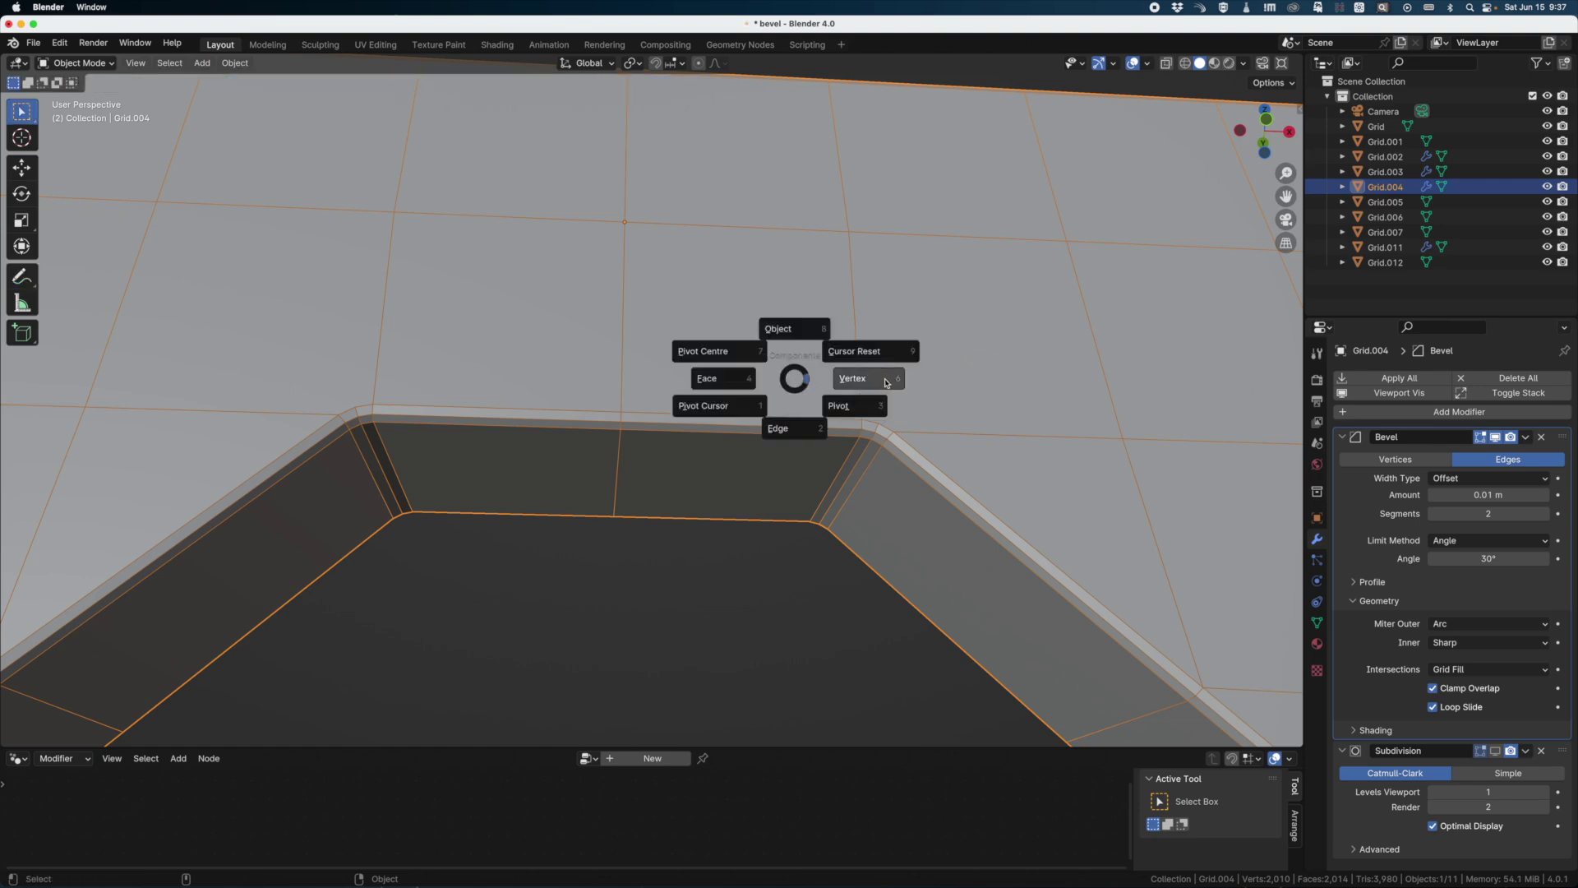
pyautogui.click(884, 422)
pyautogui.click(877, 430)
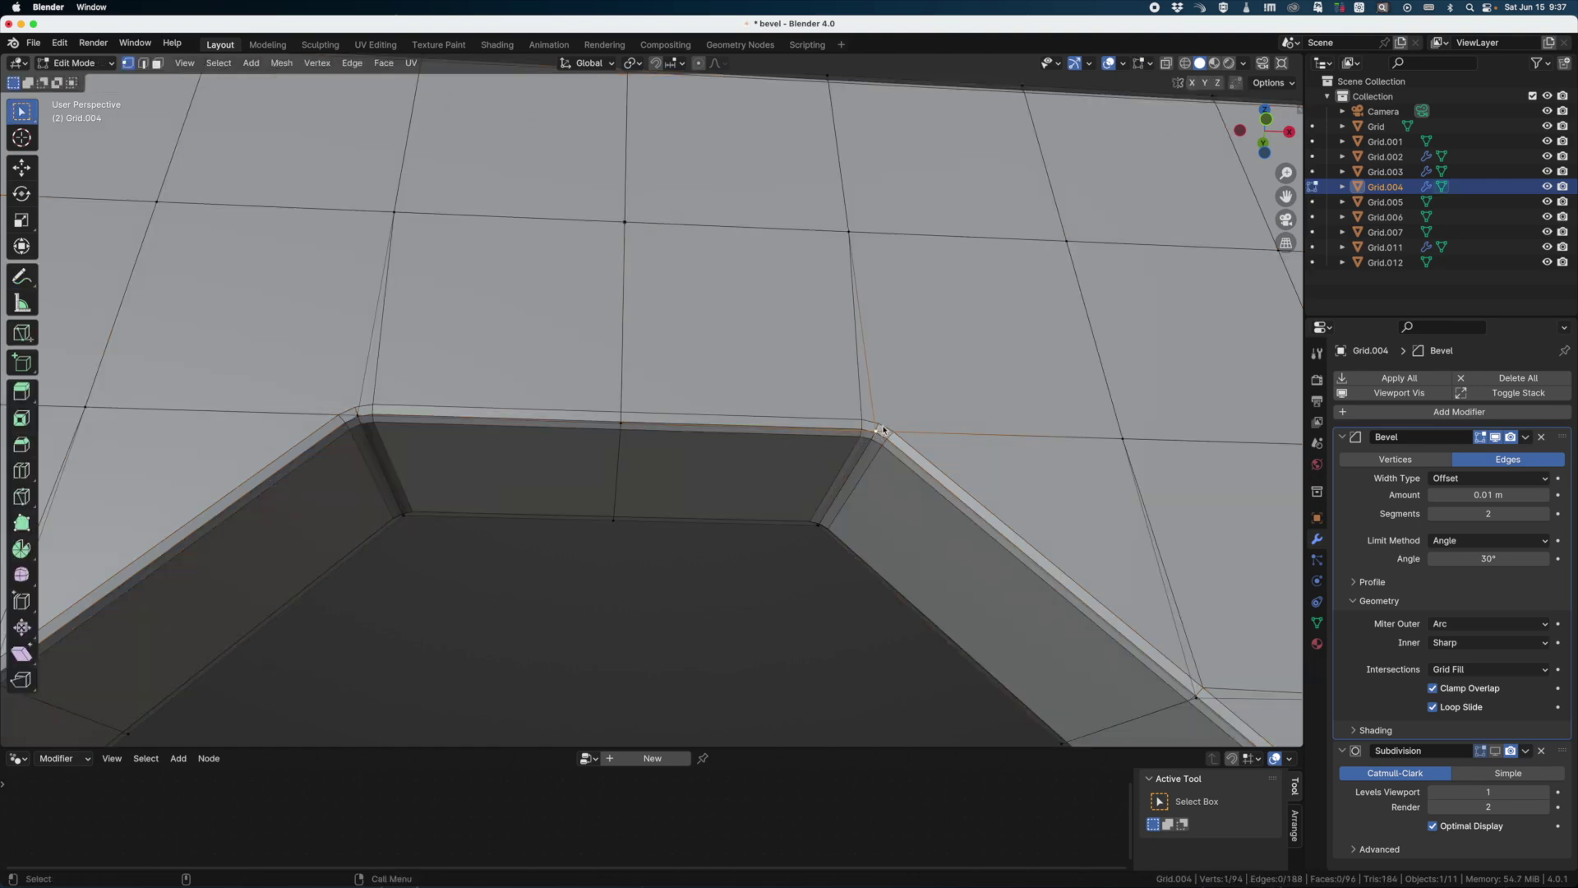
pyautogui.keyDown('shift'); pyautogui.click(1068, 244); pyautogui.keyUp('shift')
pyautogui.press('j')
# Hide the Bevel in edit mode, pick the left inner corner and upper-left top-face vertices, then exit Edit Mode.
pyautogui.click(352, 417)
pyautogui.keyDown('shift'); pyautogui.click(157, 205); pyautogui.keyUp('shift')
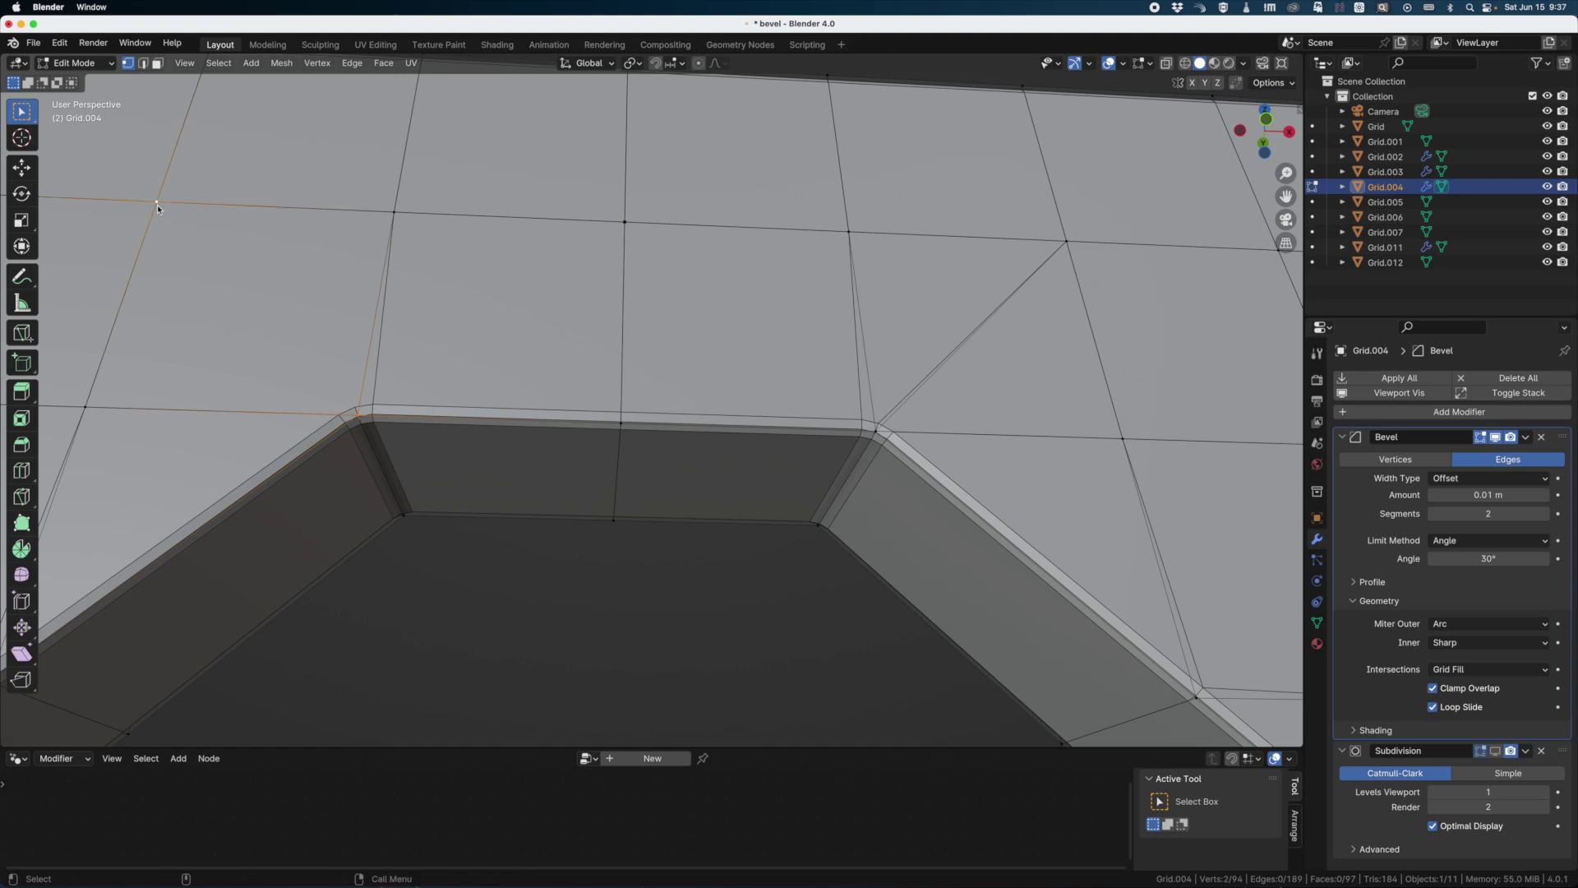
pyautogui.click(754, 378)
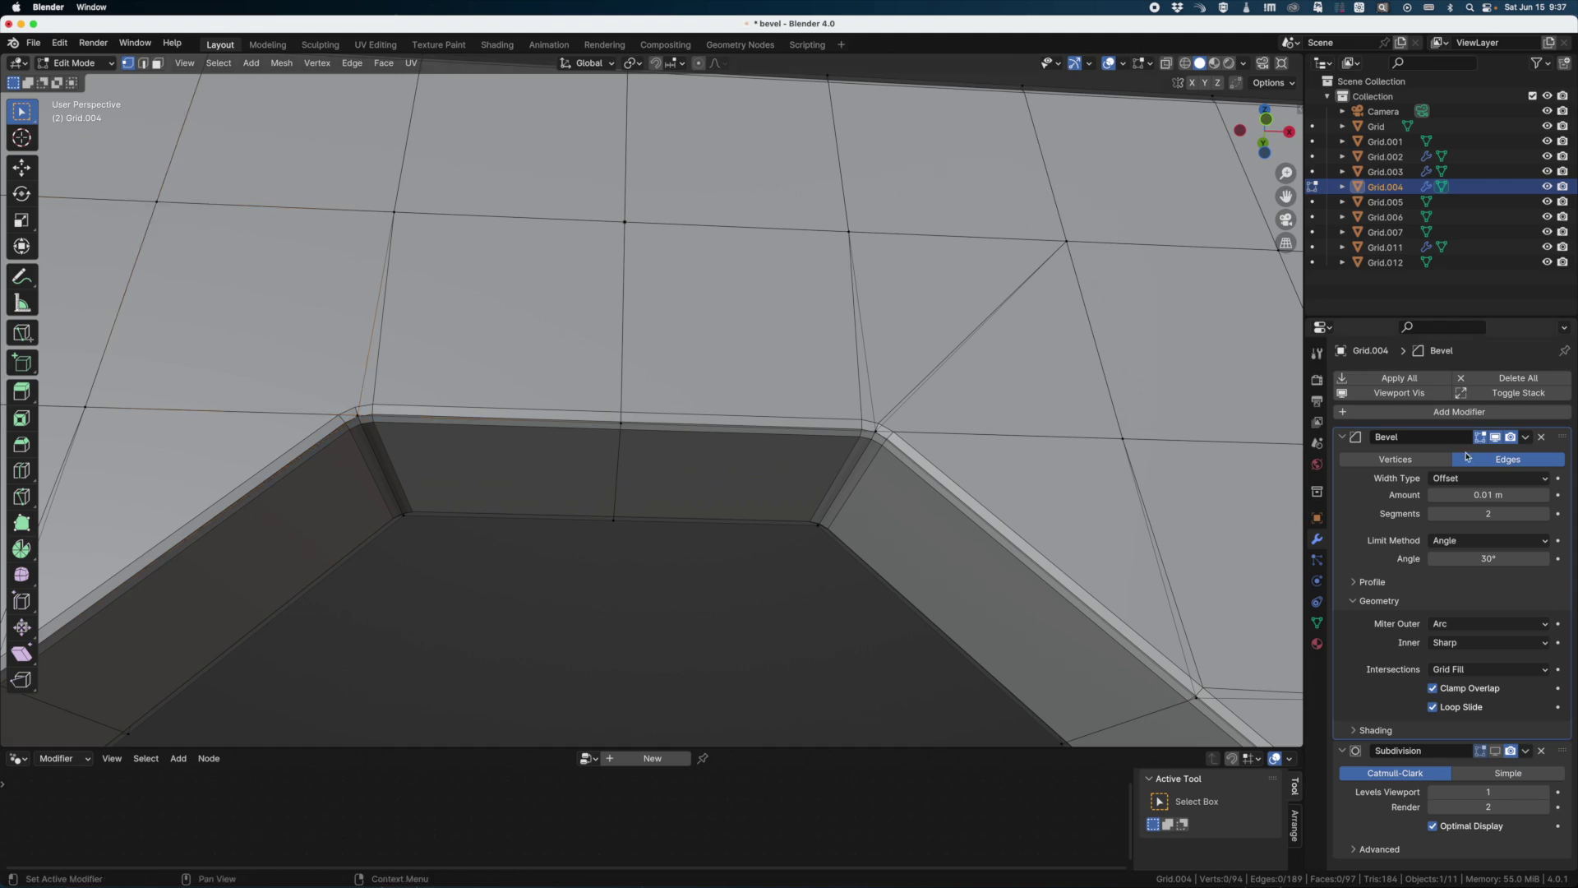
pyautogui.click(1495, 438)
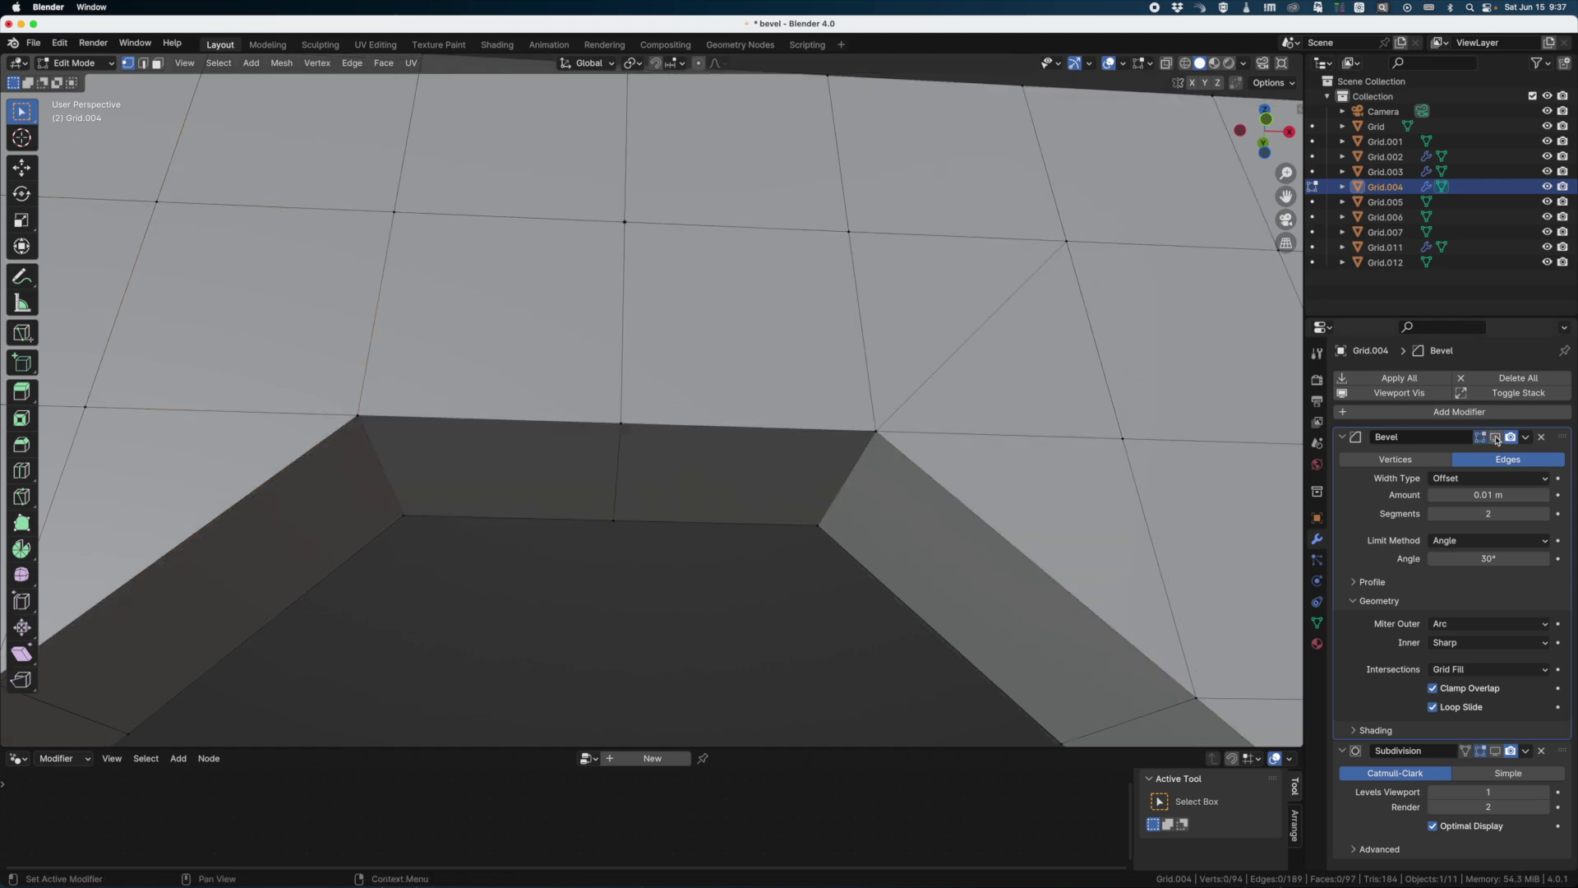
pyautogui.click(354, 419)
pyautogui.keyDown('shift'); pyautogui.click(157, 203); pyautogui.keyUp('shift')
pyautogui.press('Tab')
# Re-show the Bevel, preview the GeometryNodes corner edges on the Split6Gon slab, then collapse that modifier panel.
pyautogui.click(1497, 438)
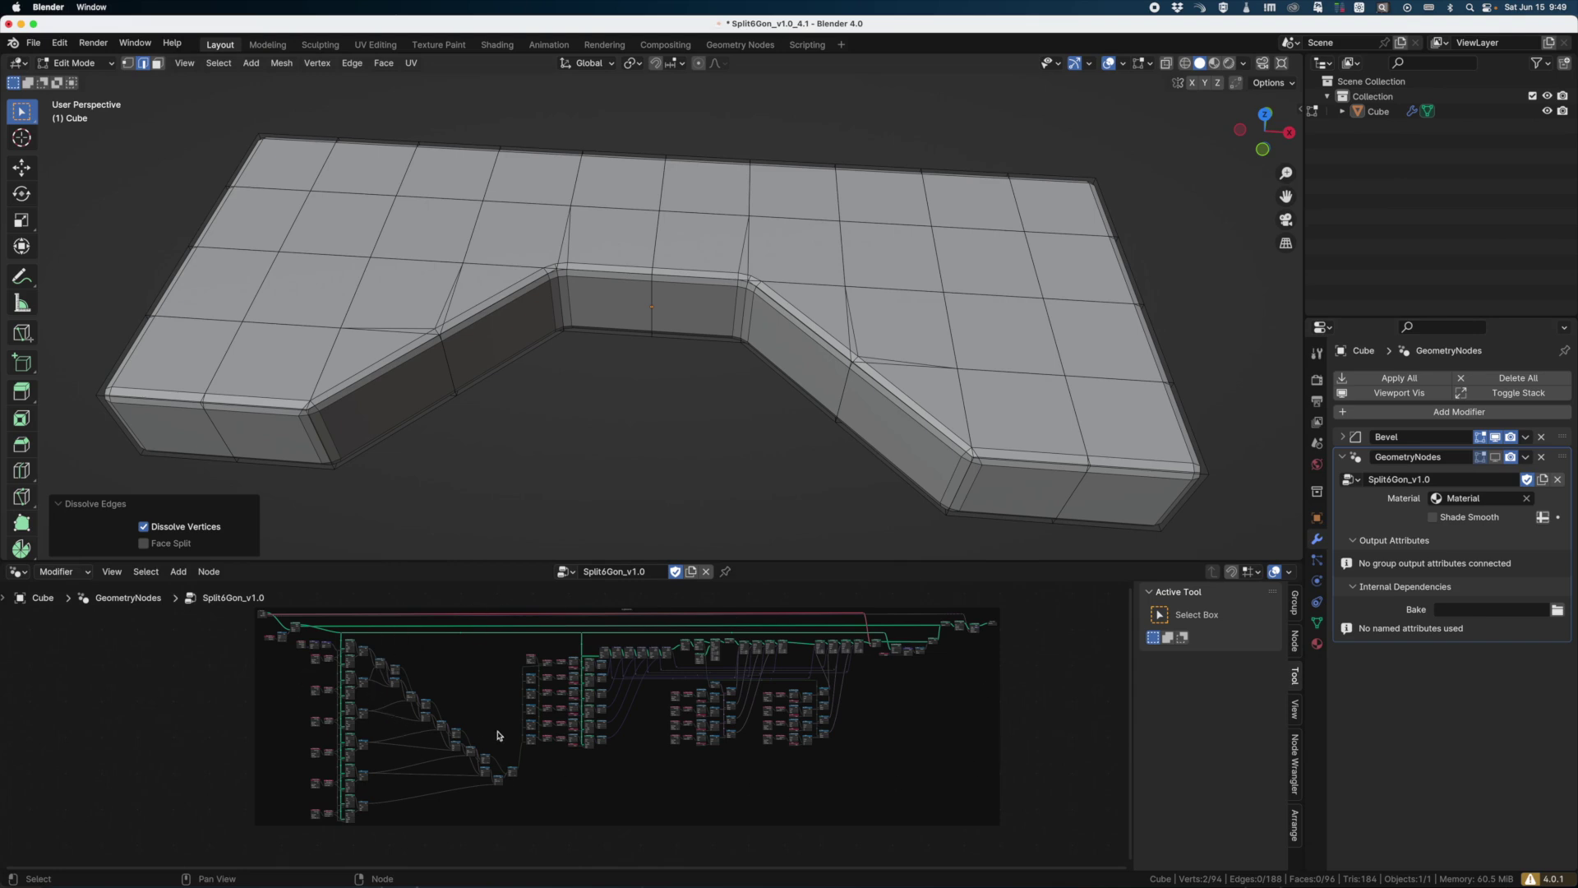
pyautogui.click(1495, 457)
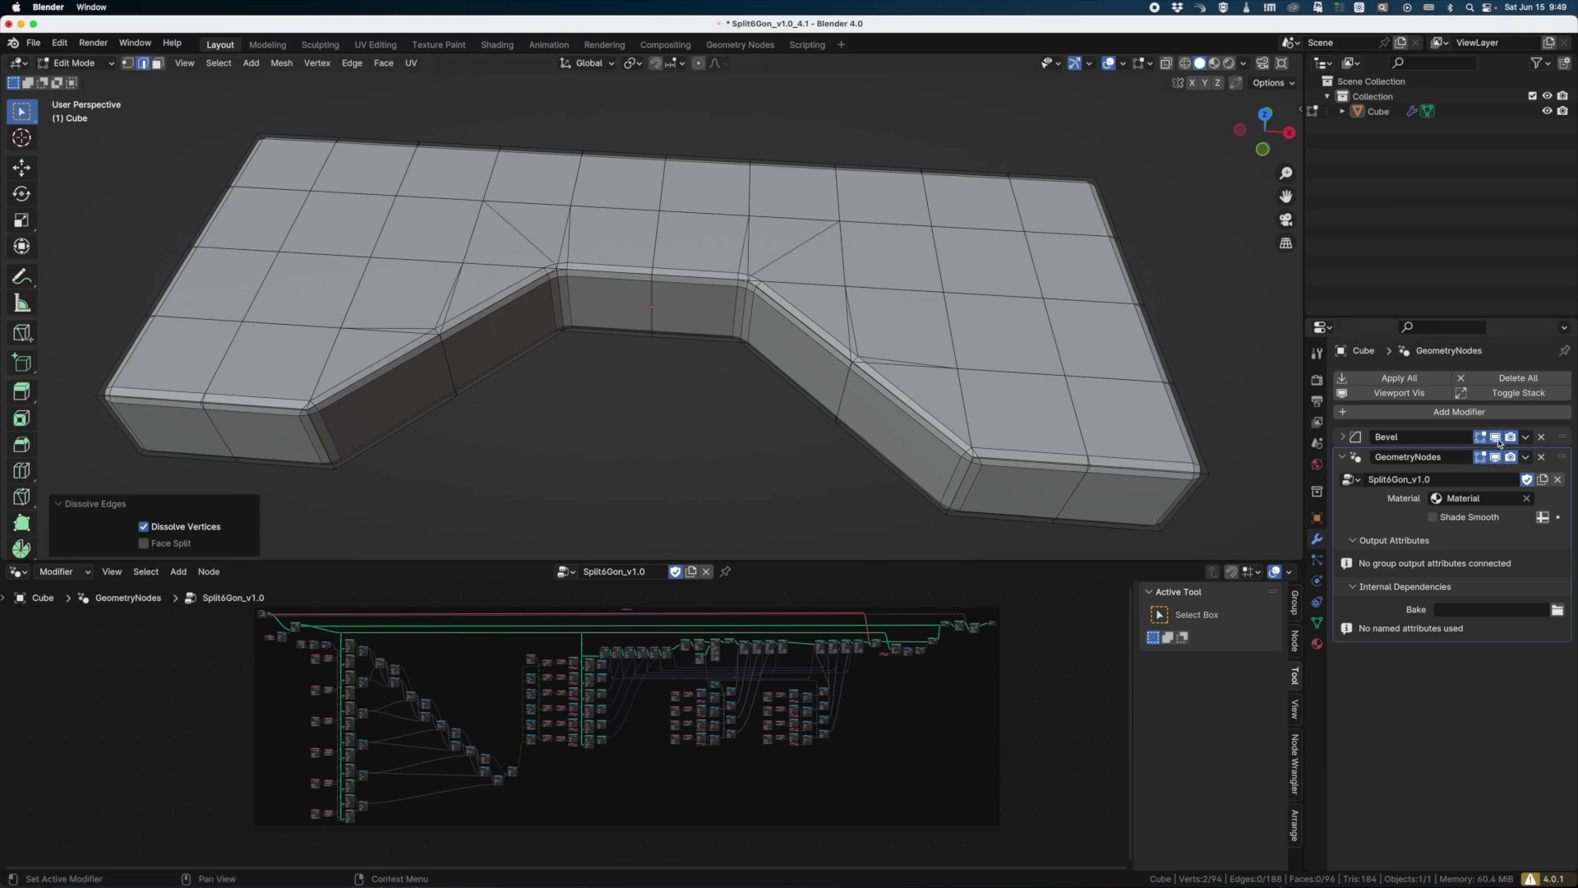
pyautogui.moveTo(1495, 436)
pyautogui.mouseDown()
pyautogui.moveTo(1496, 463)
pyautogui.moveTo(1495, 437)
pyautogui.mouseUp()
pyautogui.click(1345, 458)
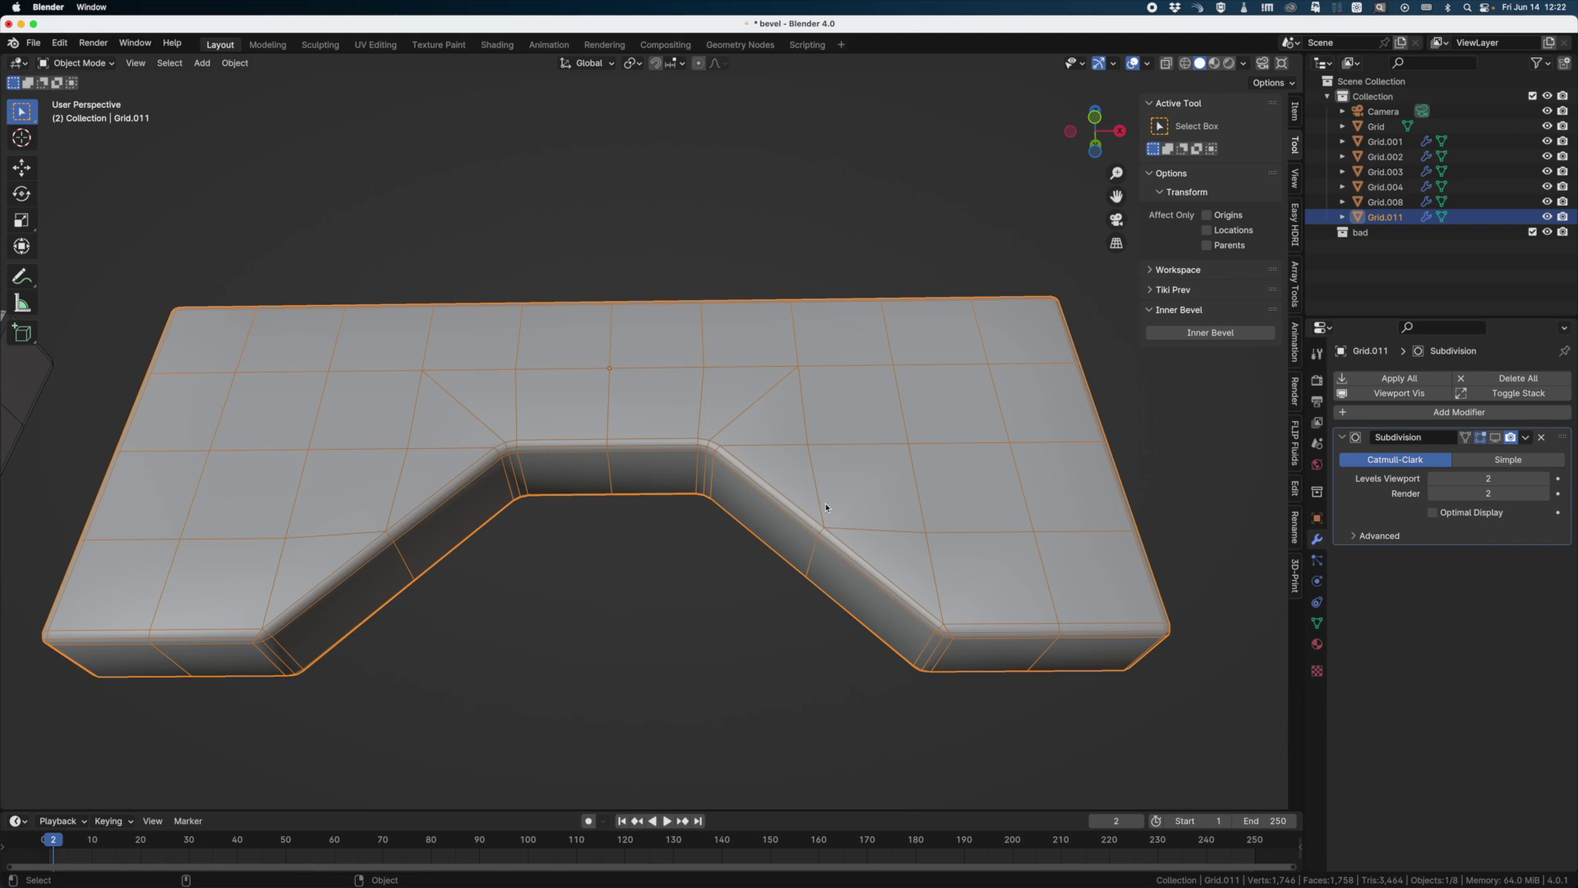
# Join vertices at the slab's left inner corner with a new edge using J.
pyautogui.hotkey('ctrl', 'Tab')
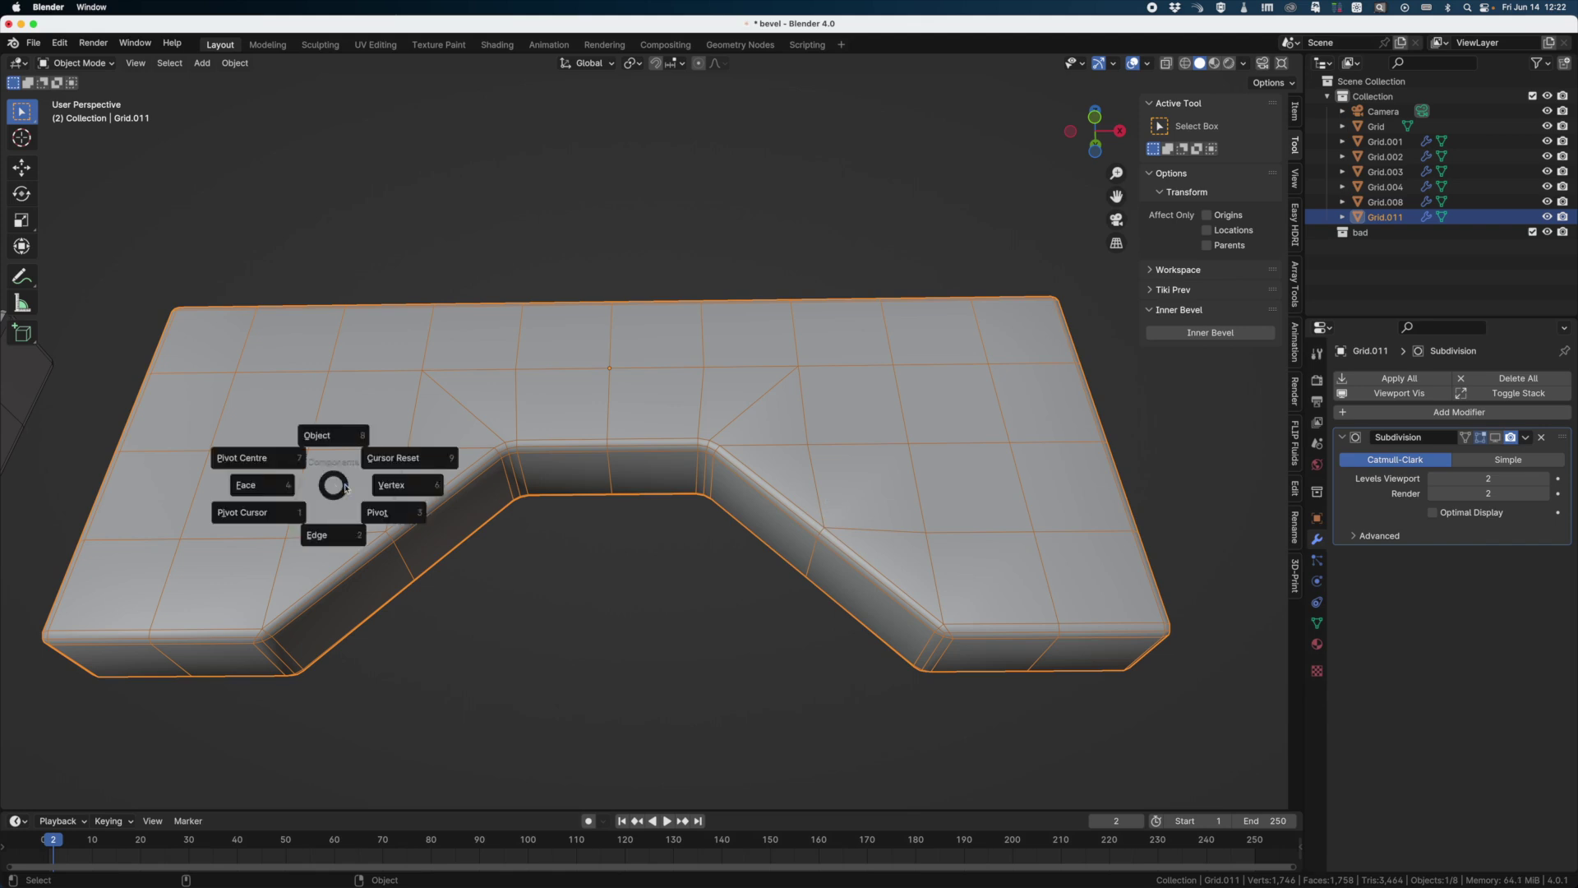
pyautogui.click(353, 523)
pyautogui.keyDown('shift'); pyautogui.click(378, 525); pyautogui.keyUp('shift')
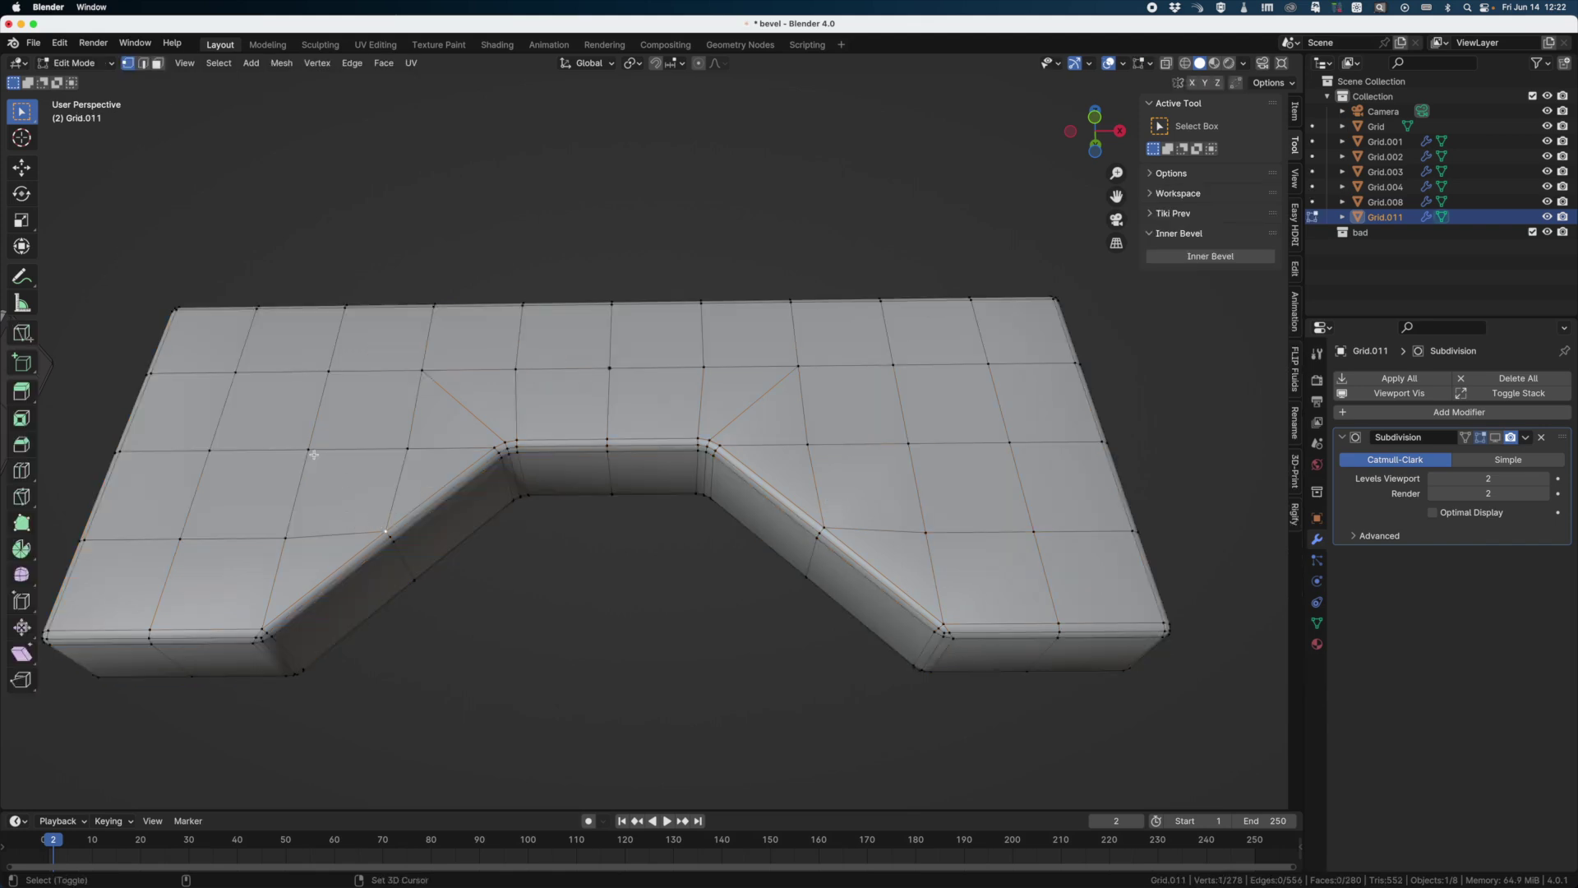
pyautogui.keyDown('shift'); pyautogui.click(312, 452); pyautogui.keyUp('shift')
pyautogui.keyDown('shift'); pyautogui.click(405, 450); pyautogui.keyUp('shift')
pyautogui.press('j')
# Dissolve the two old edges and the leftover diagonal edge at the left inner corner.
pyautogui.hotkey('ctrl', 'Tab')
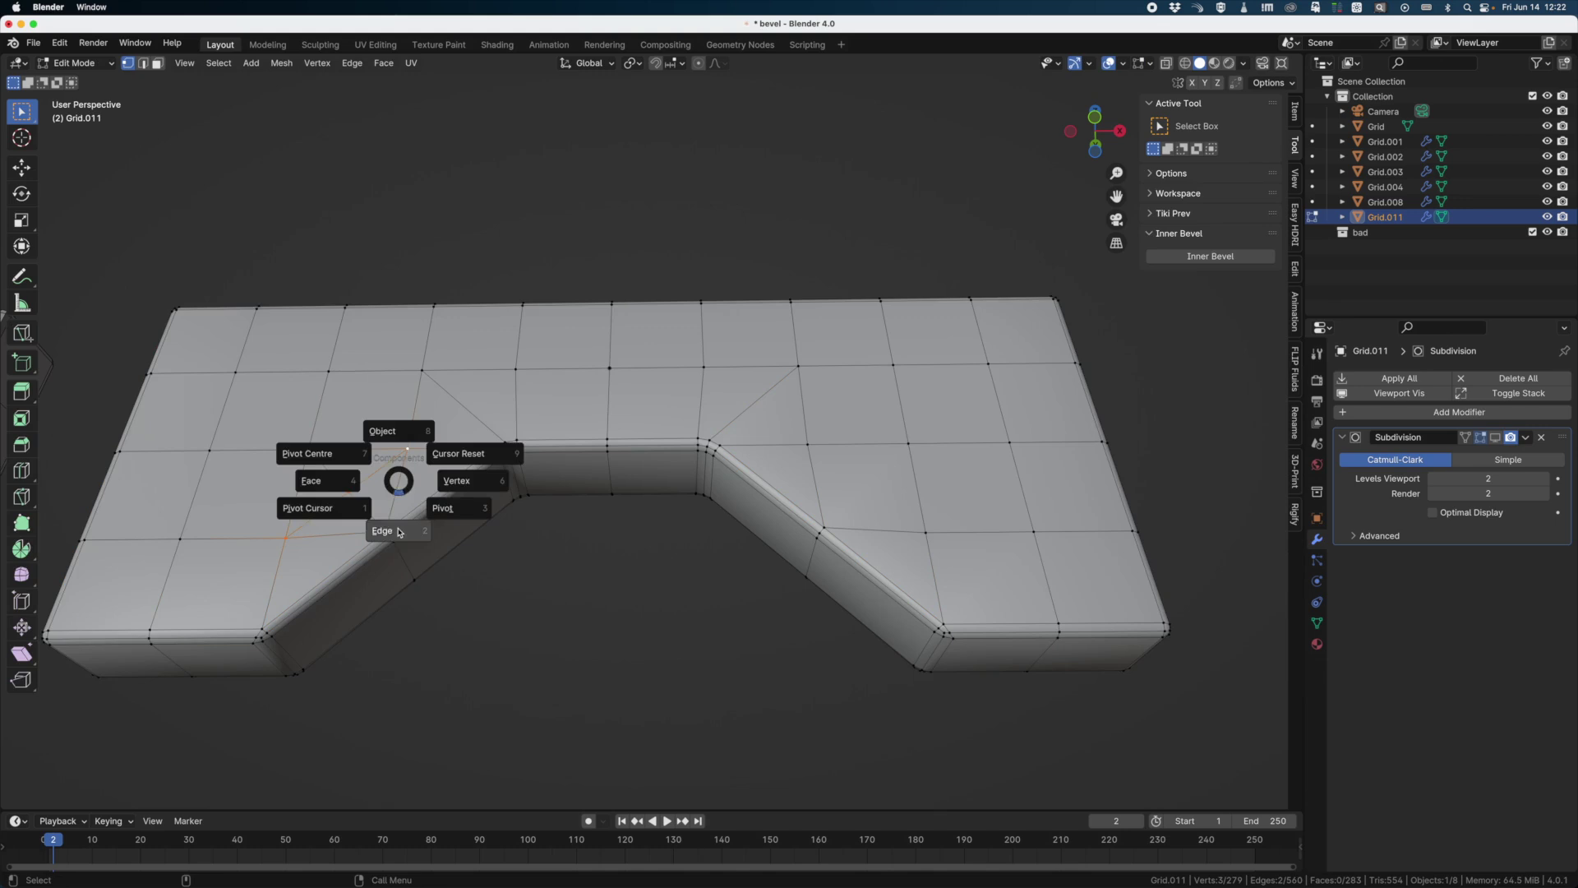
pyautogui.click(361, 518)
pyautogui.click(341, 534)
pyautogui.keyDown('shift'); pyautogui.click(392, 496); pyautogui.keyUp('shift')
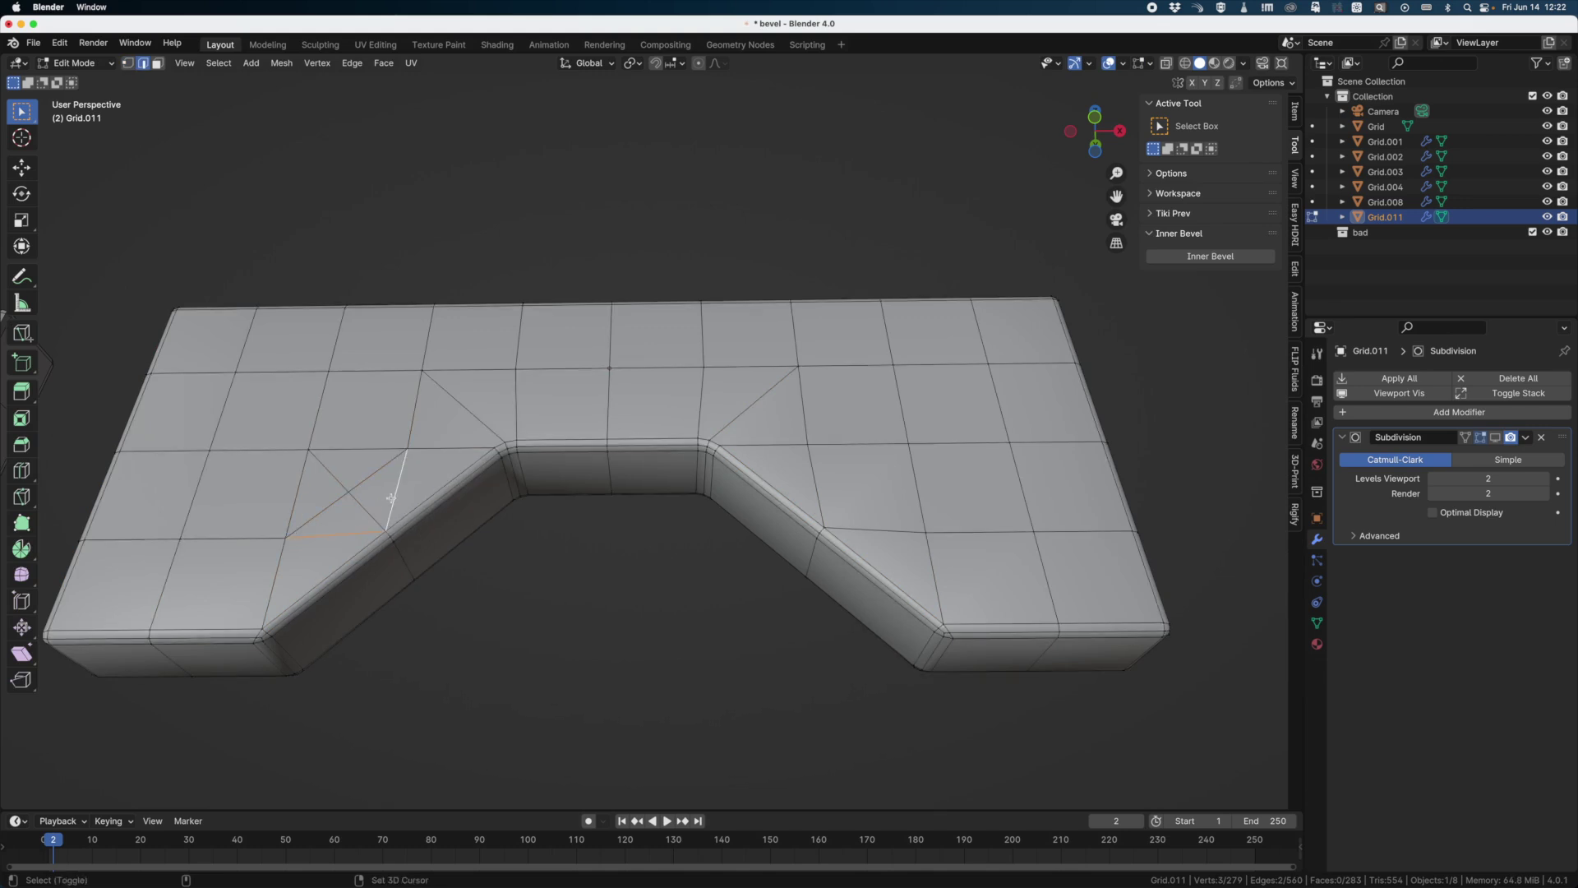
pyautogui.press('x')
pyautogui.click(356, 528)
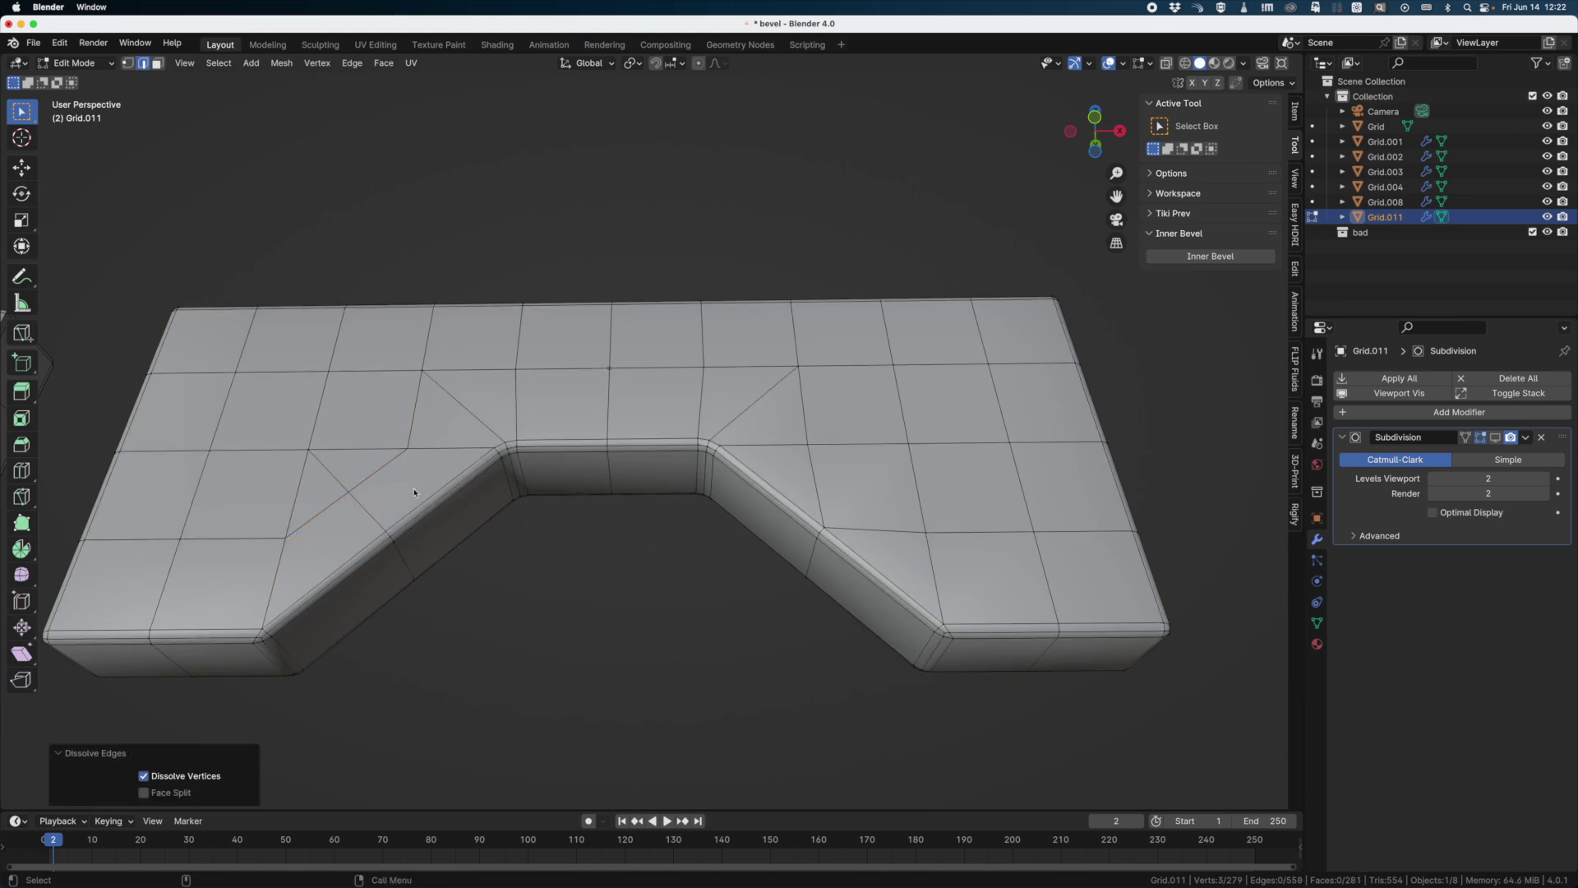
pyautogui.click(339, 483)
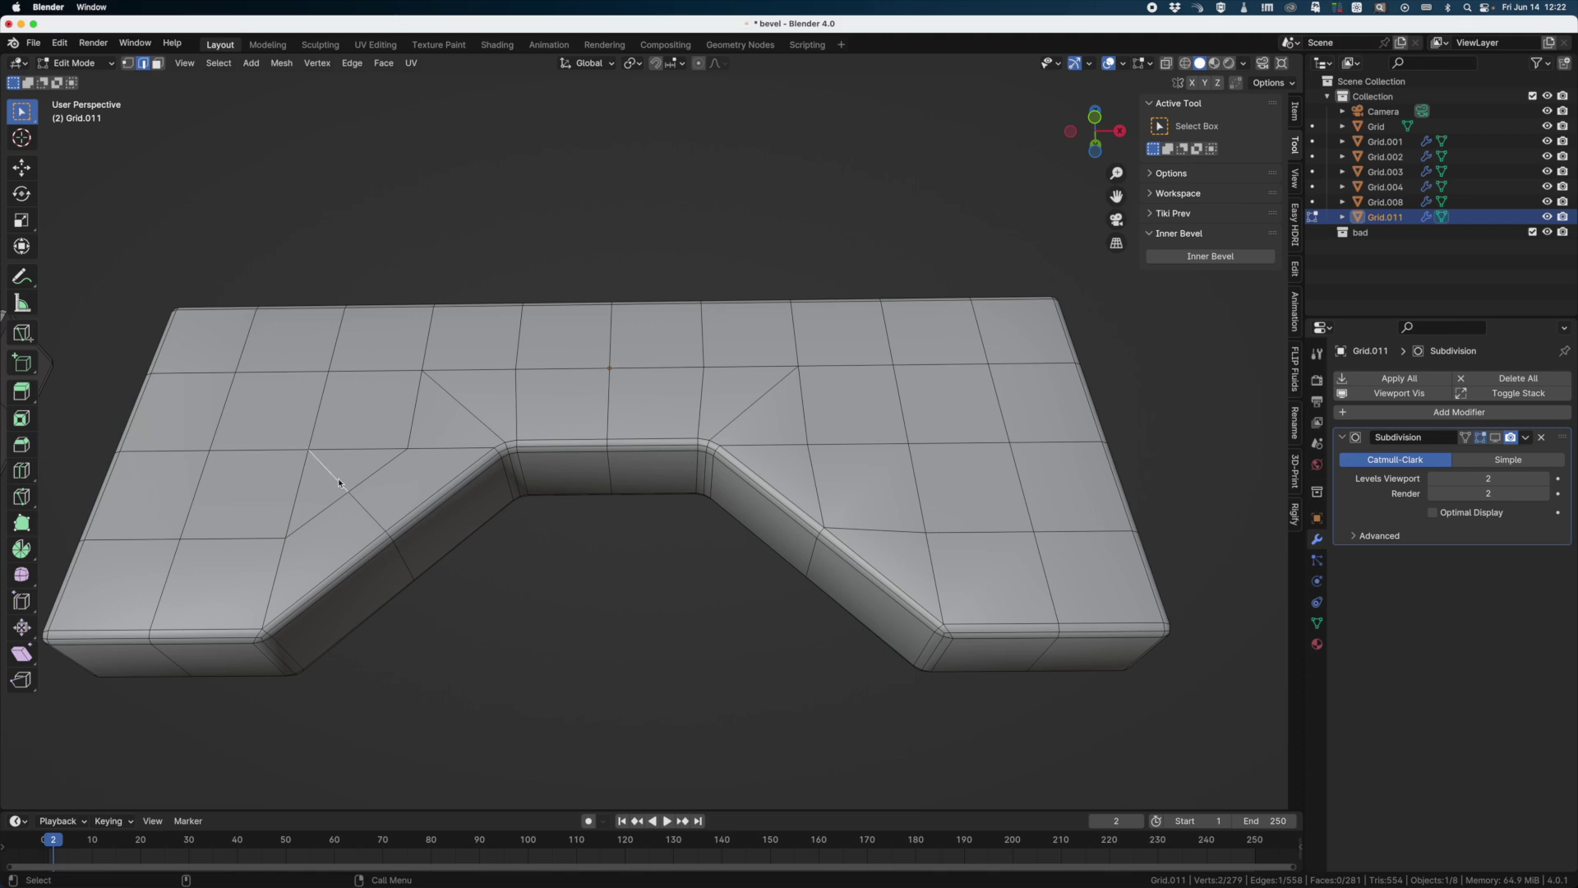
pyautogui.press('x')
pyautogui.click(346, 497)
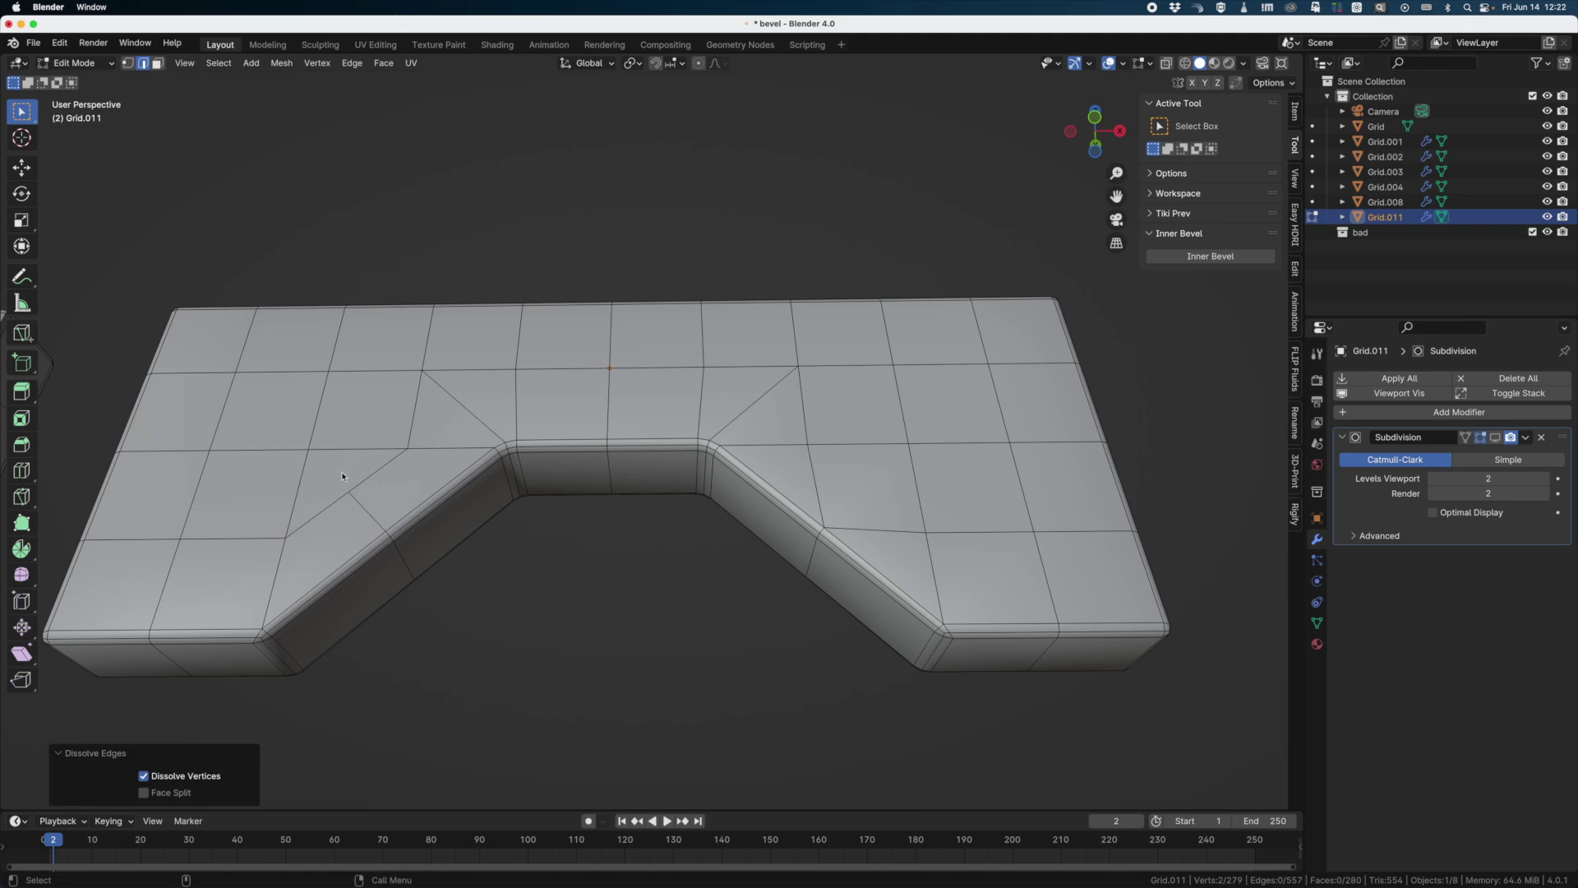
pyautogui.moveTo(342, 475); pyautogui.dragTo(370, 460, button='middle')
# Select all faces coplanar with a top face near the left corner, then shrink the selection by one ring.
pyautogui.press('3')
pyautogui.click(349, 427)
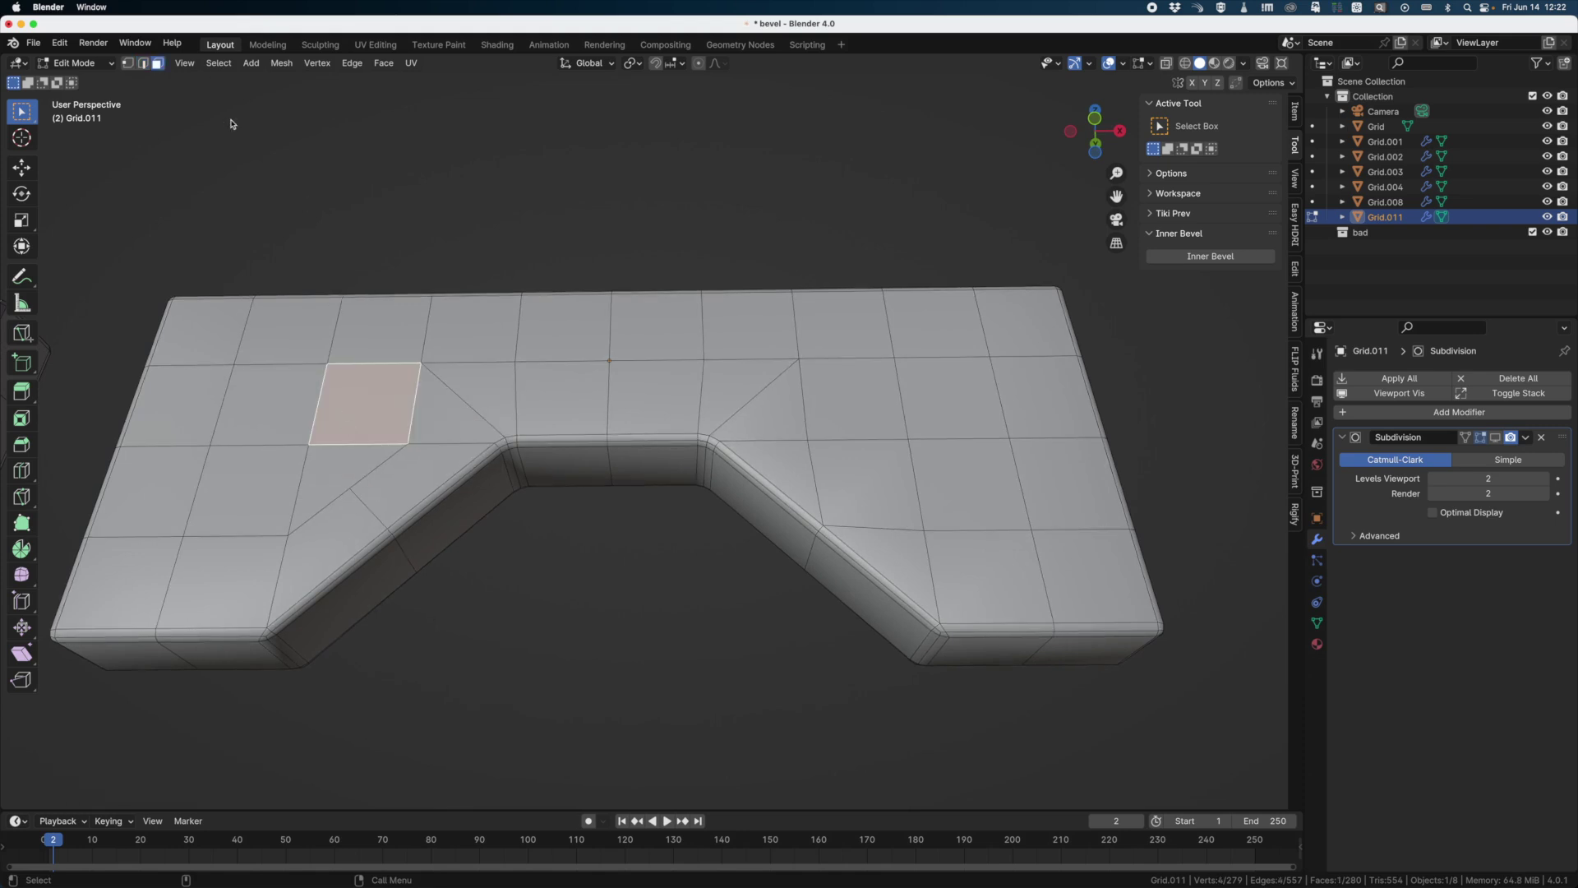
pyautogui.click(218, 64)
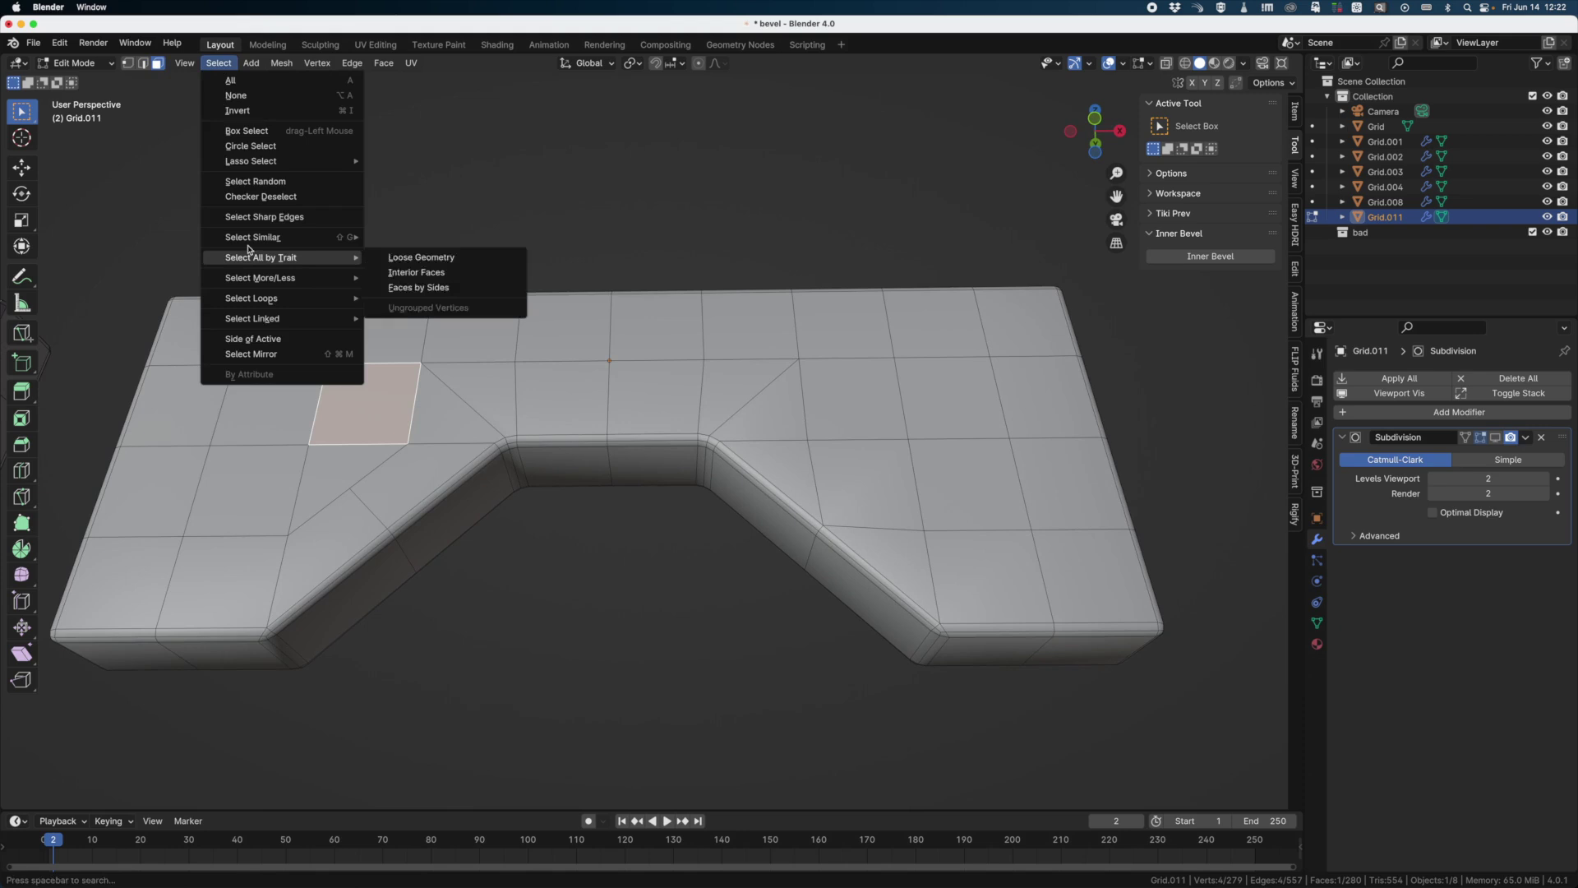
pyautogui.moveTo(295, 244)
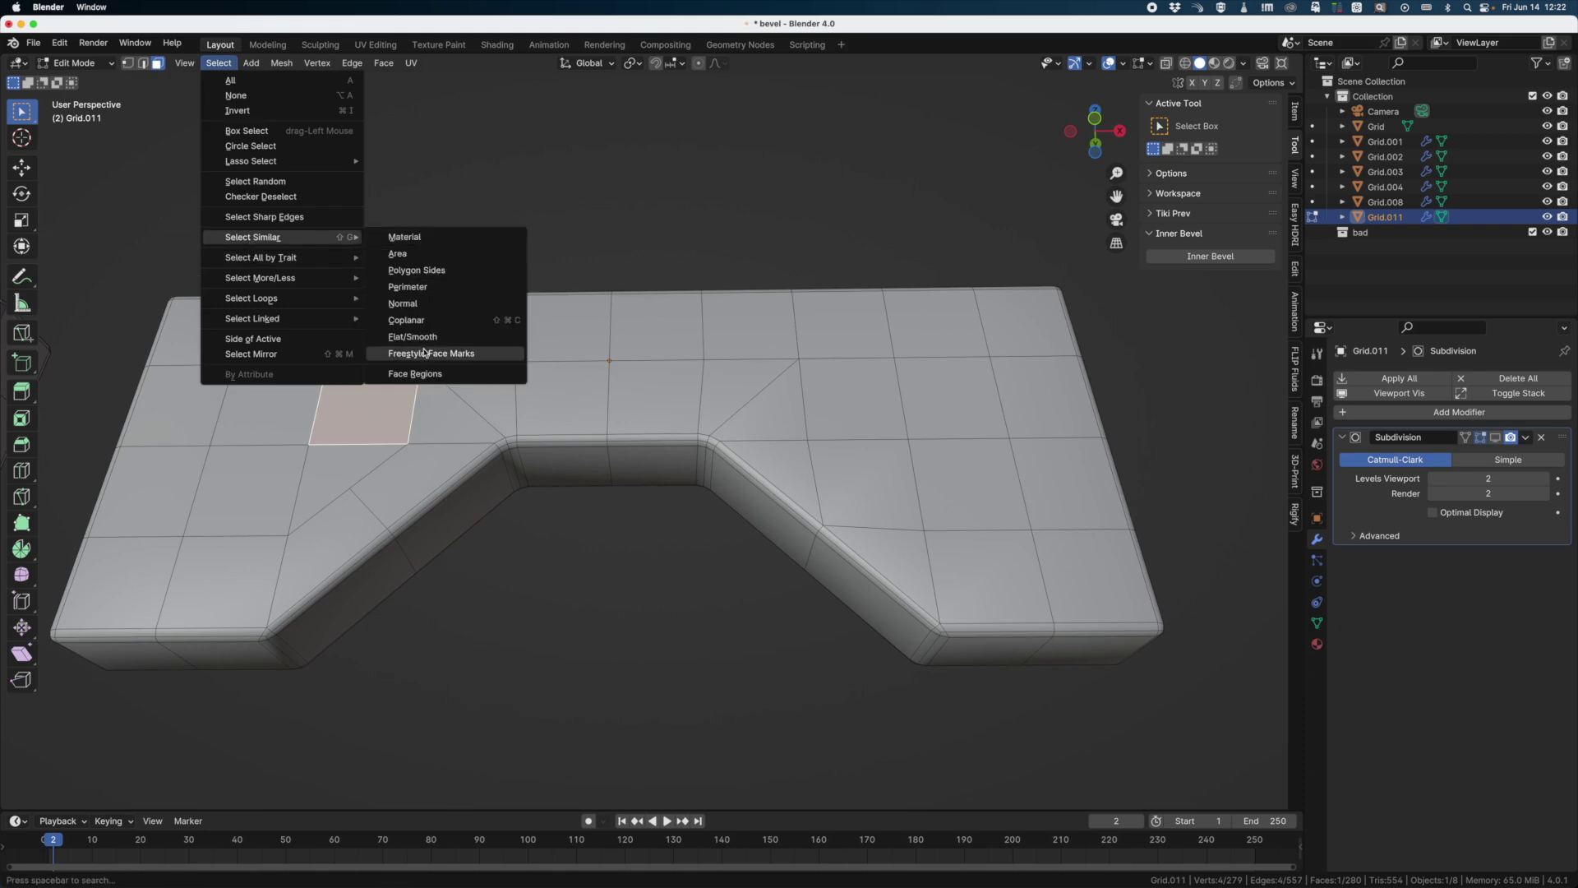
pyautogui.click(415, 320)
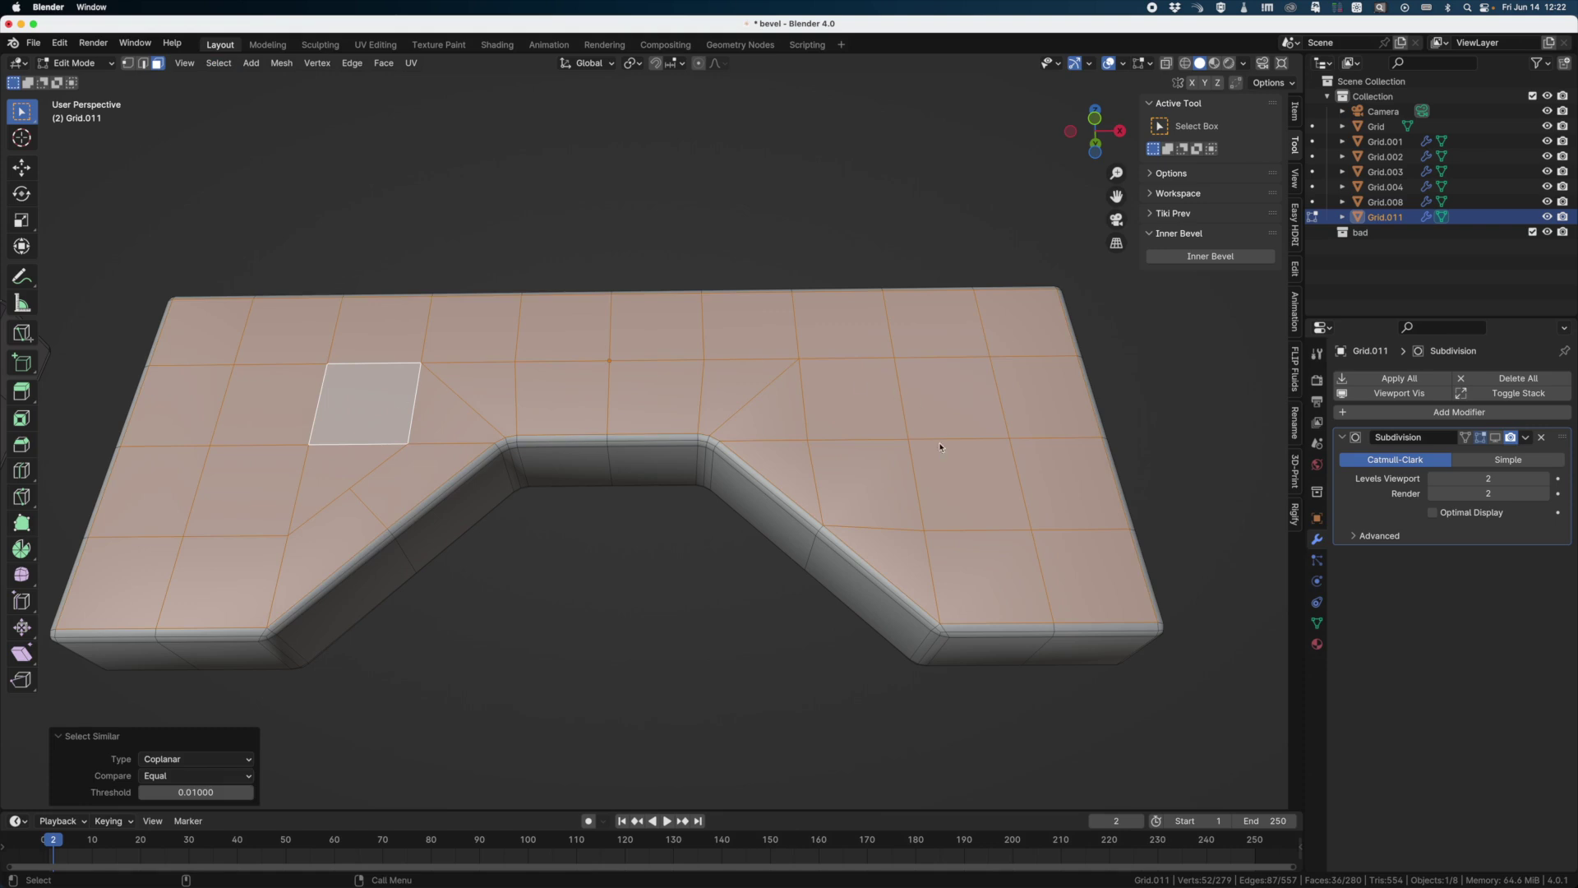
pyautogui.click(224, 64)
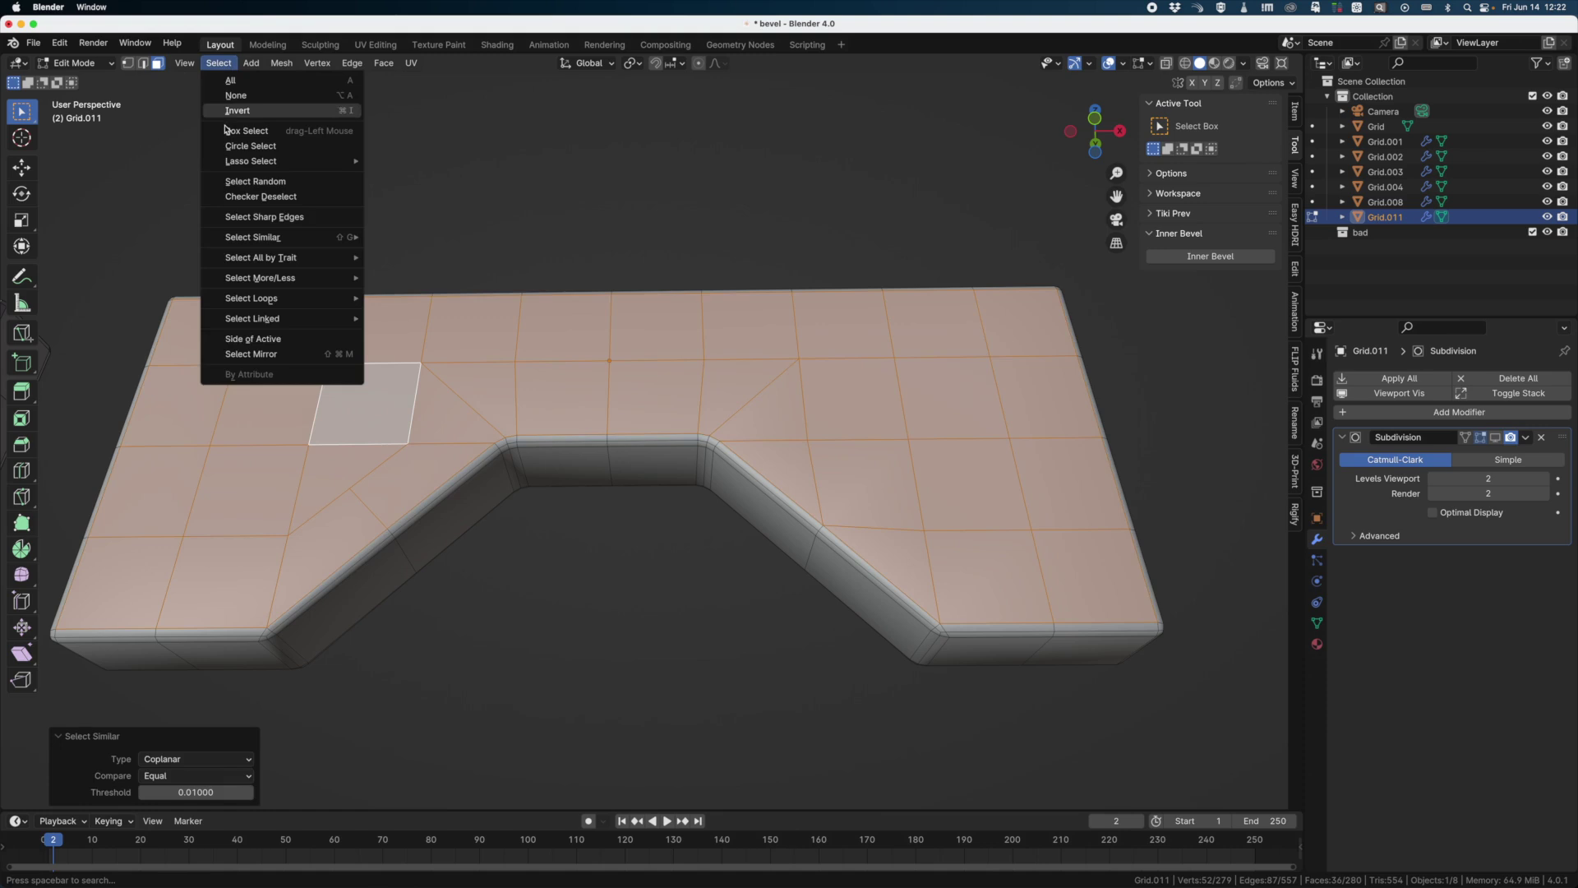
pyautogui.moveTo(296, 284)
pyautogui.click(482, 293)
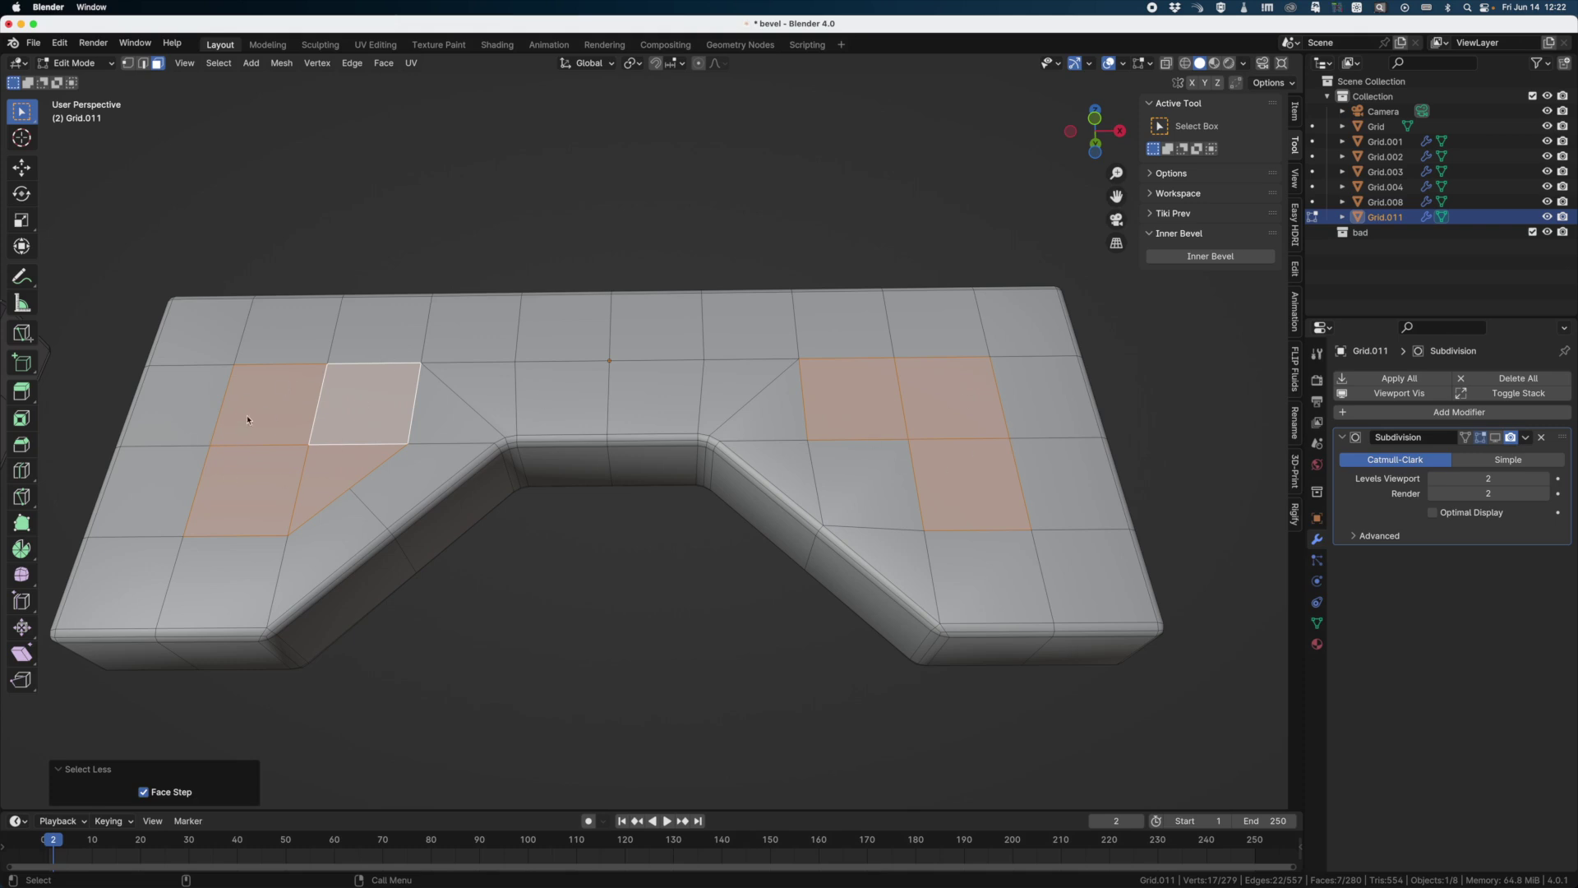
# Smooth the selected faces' vertices with Smooth Vertices at 54 repeats.
pyautogui.click(318, 64)
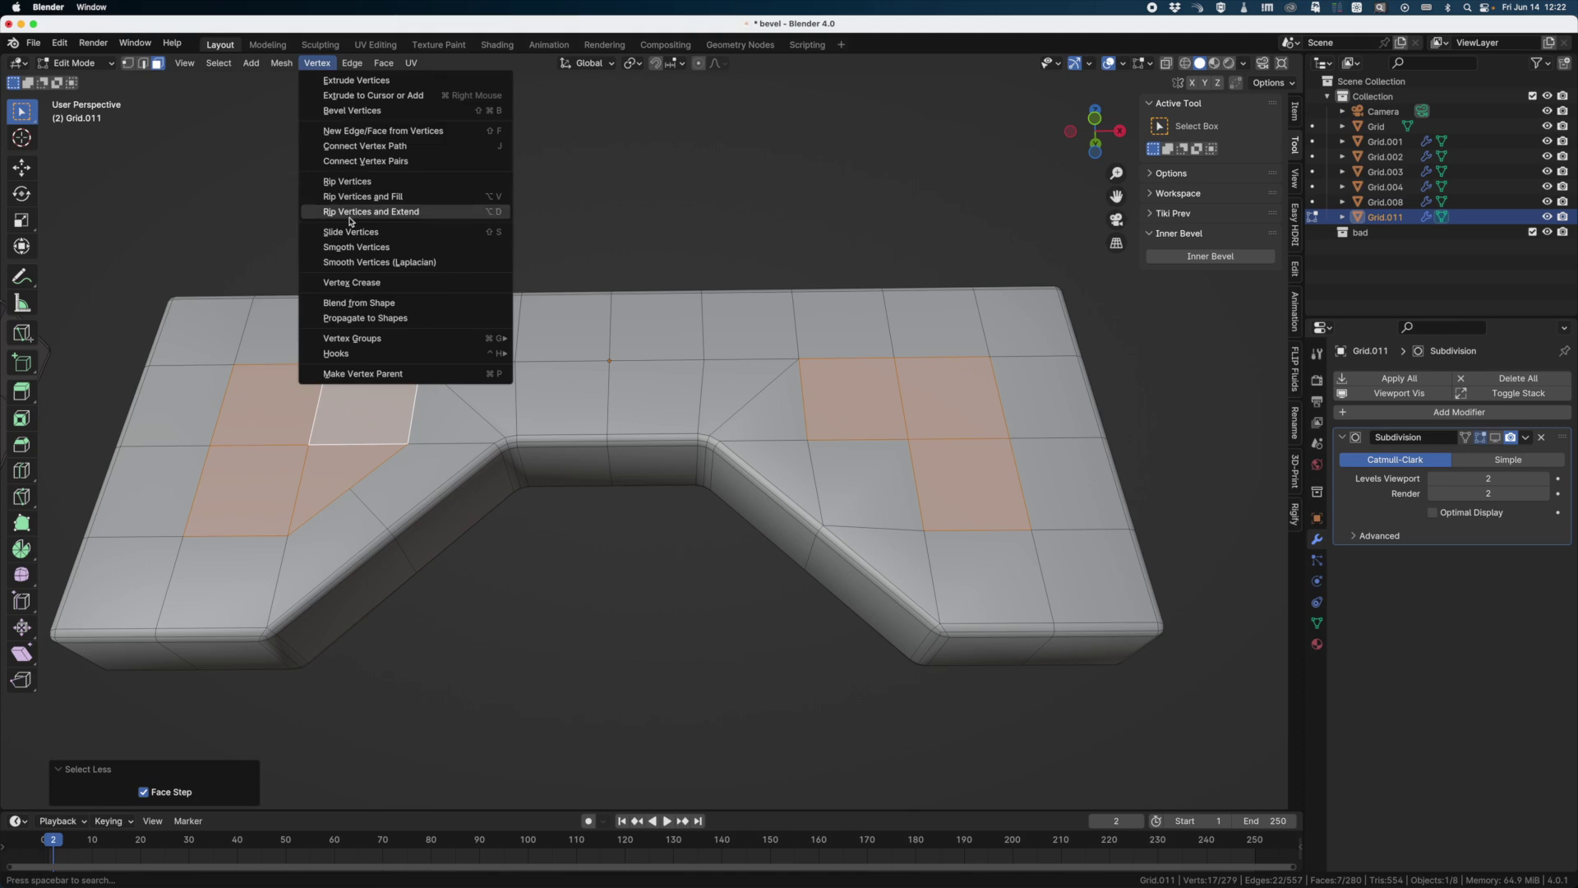
pyautogui.click(351, 248)
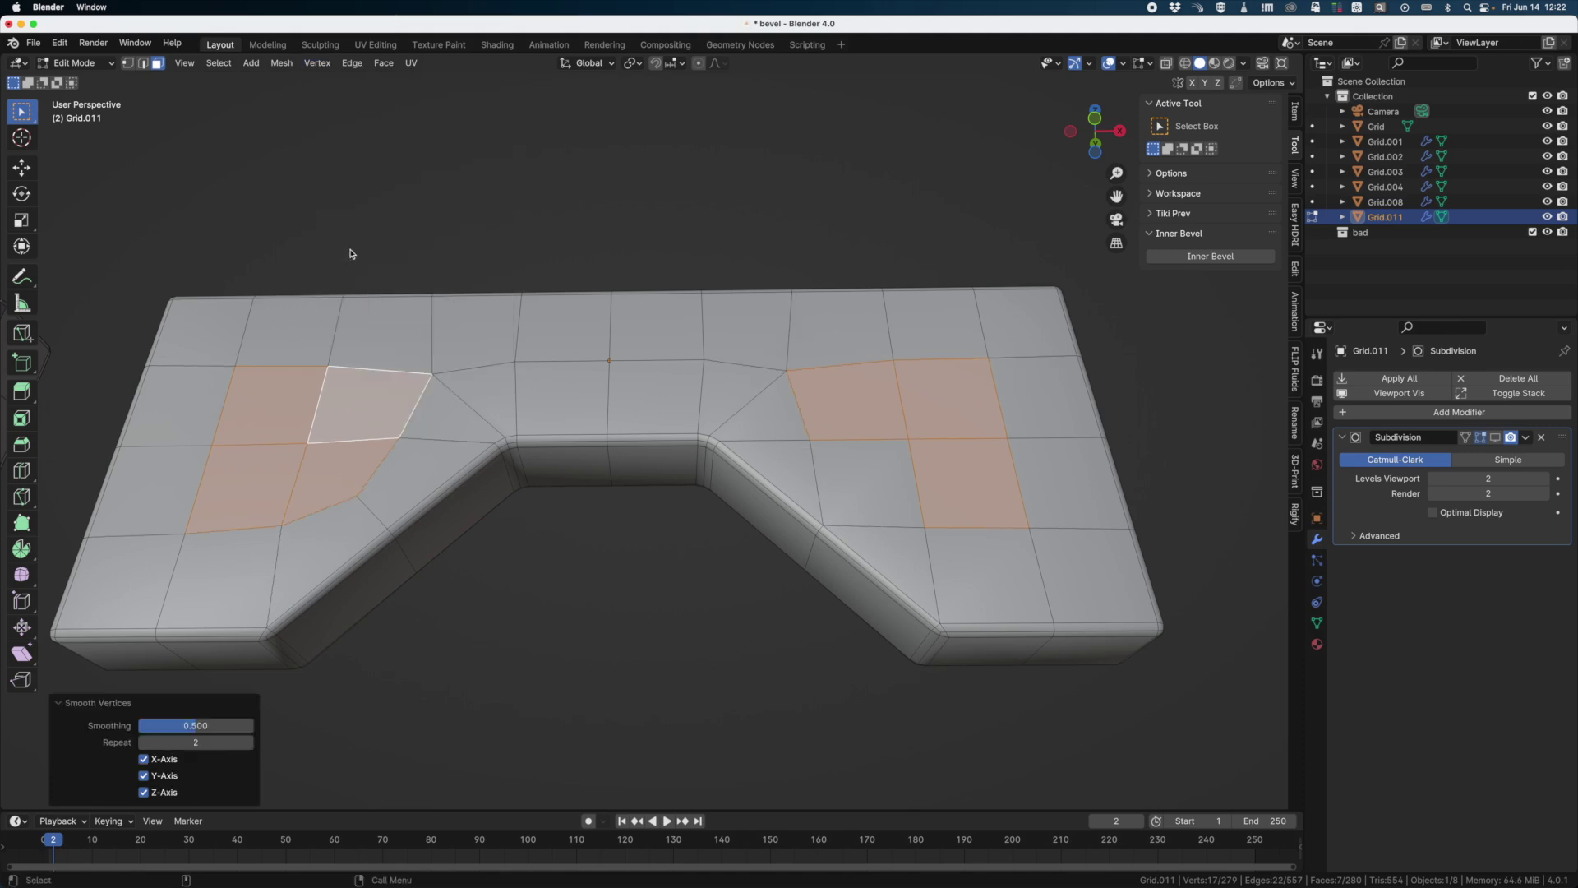
pyautogui.doubleClick(218, 750)
pyautogui.write('46')
pyautogui.press('Return')
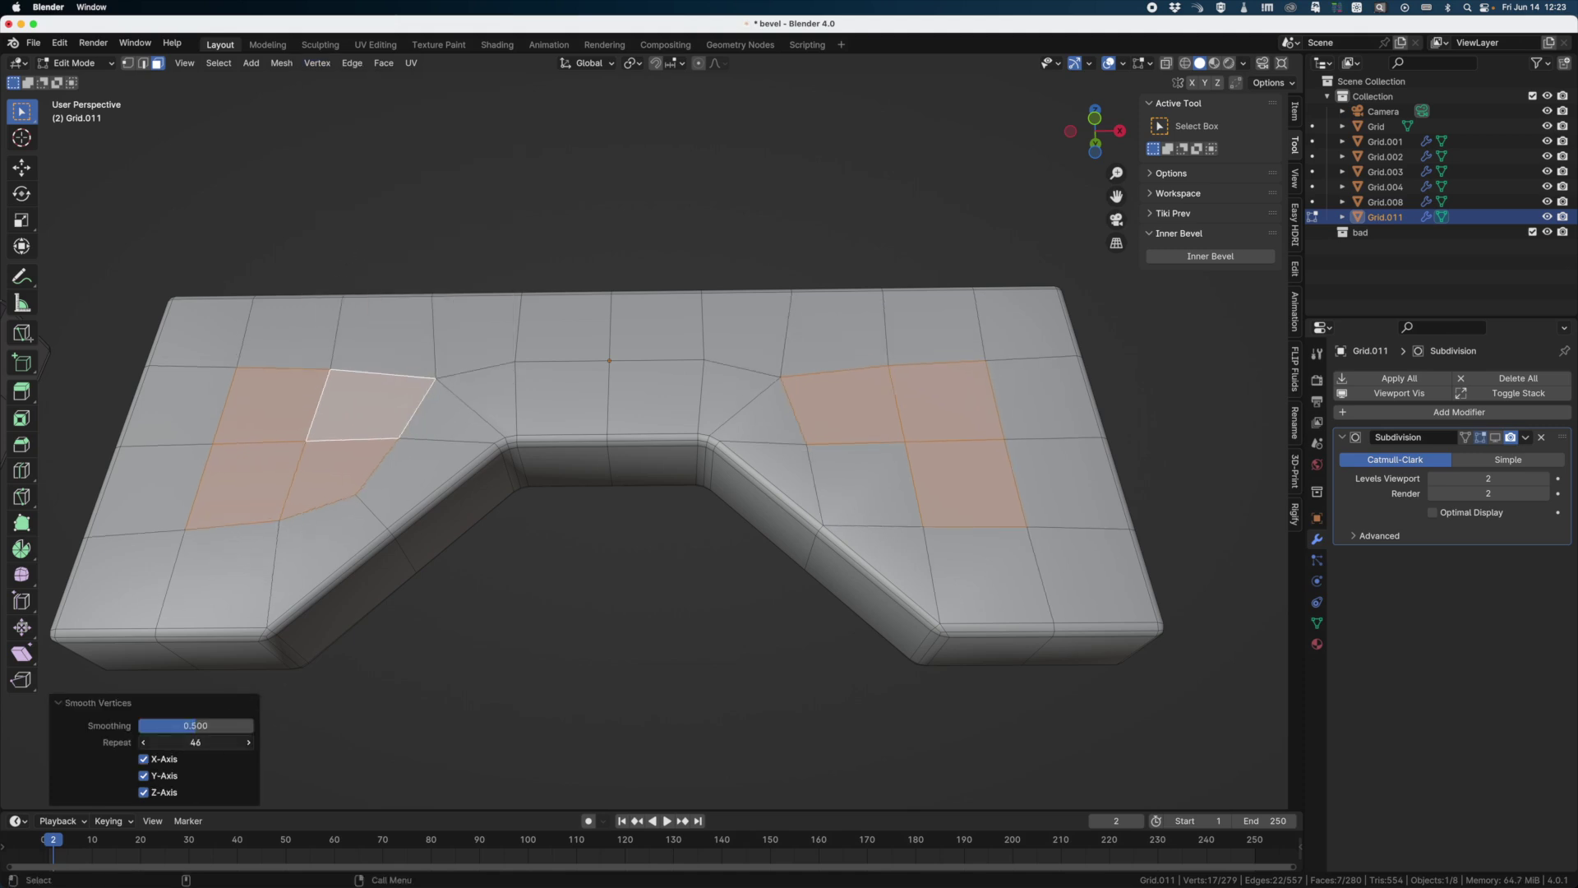
pyautogui.moveTo(195, 742); pyautogui.dragTo(181, 743)
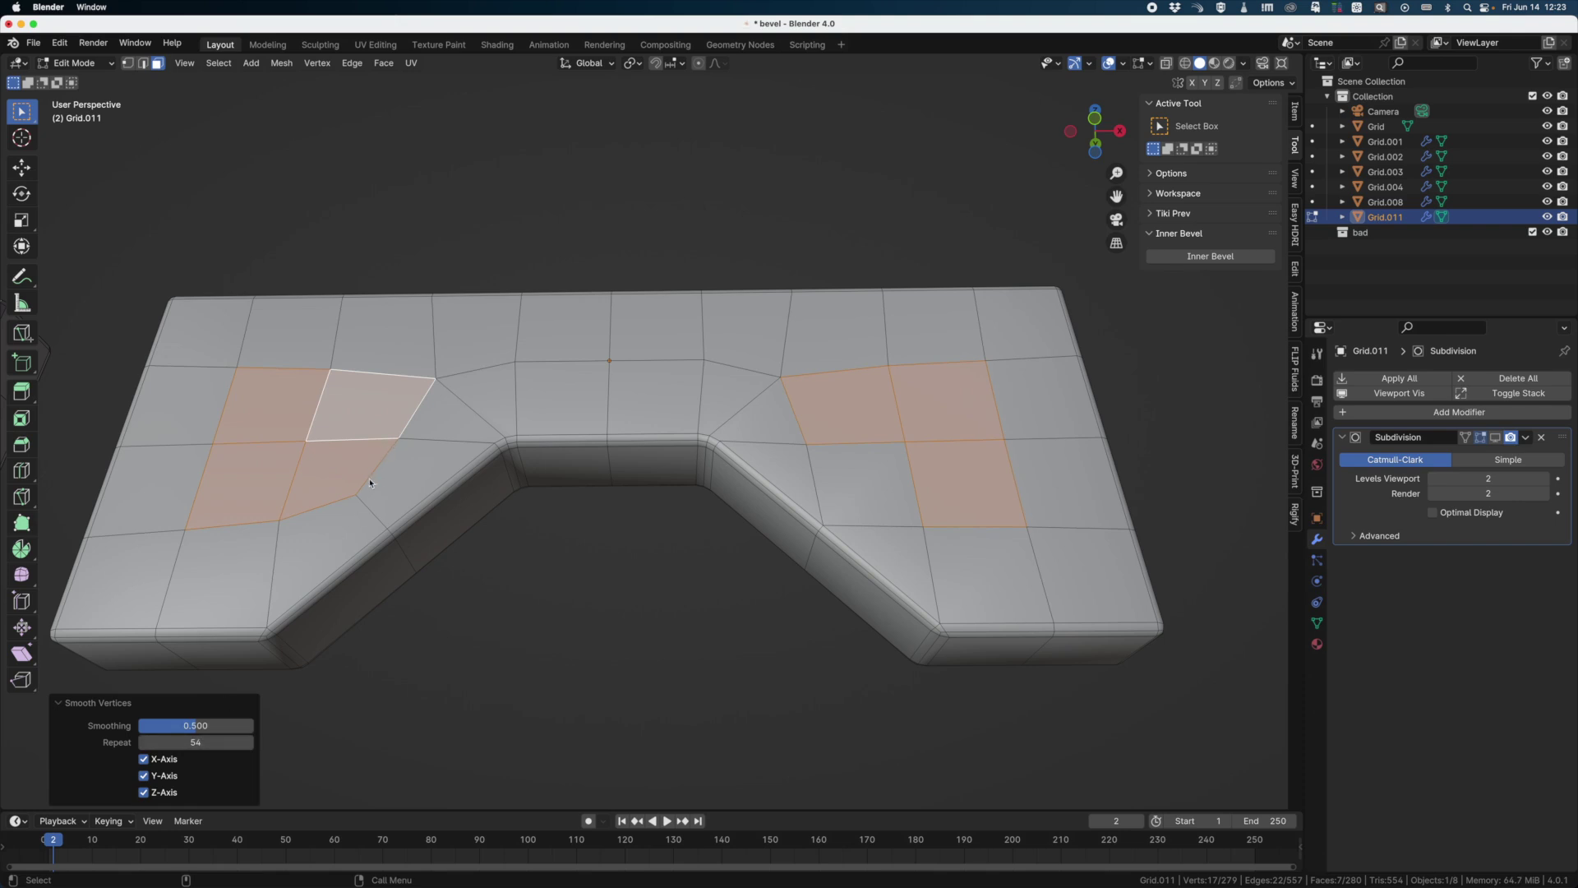
# Deselect everything and orbit to a zoomed, near top-down view of the slab.
pyautogui.click(511, 184)
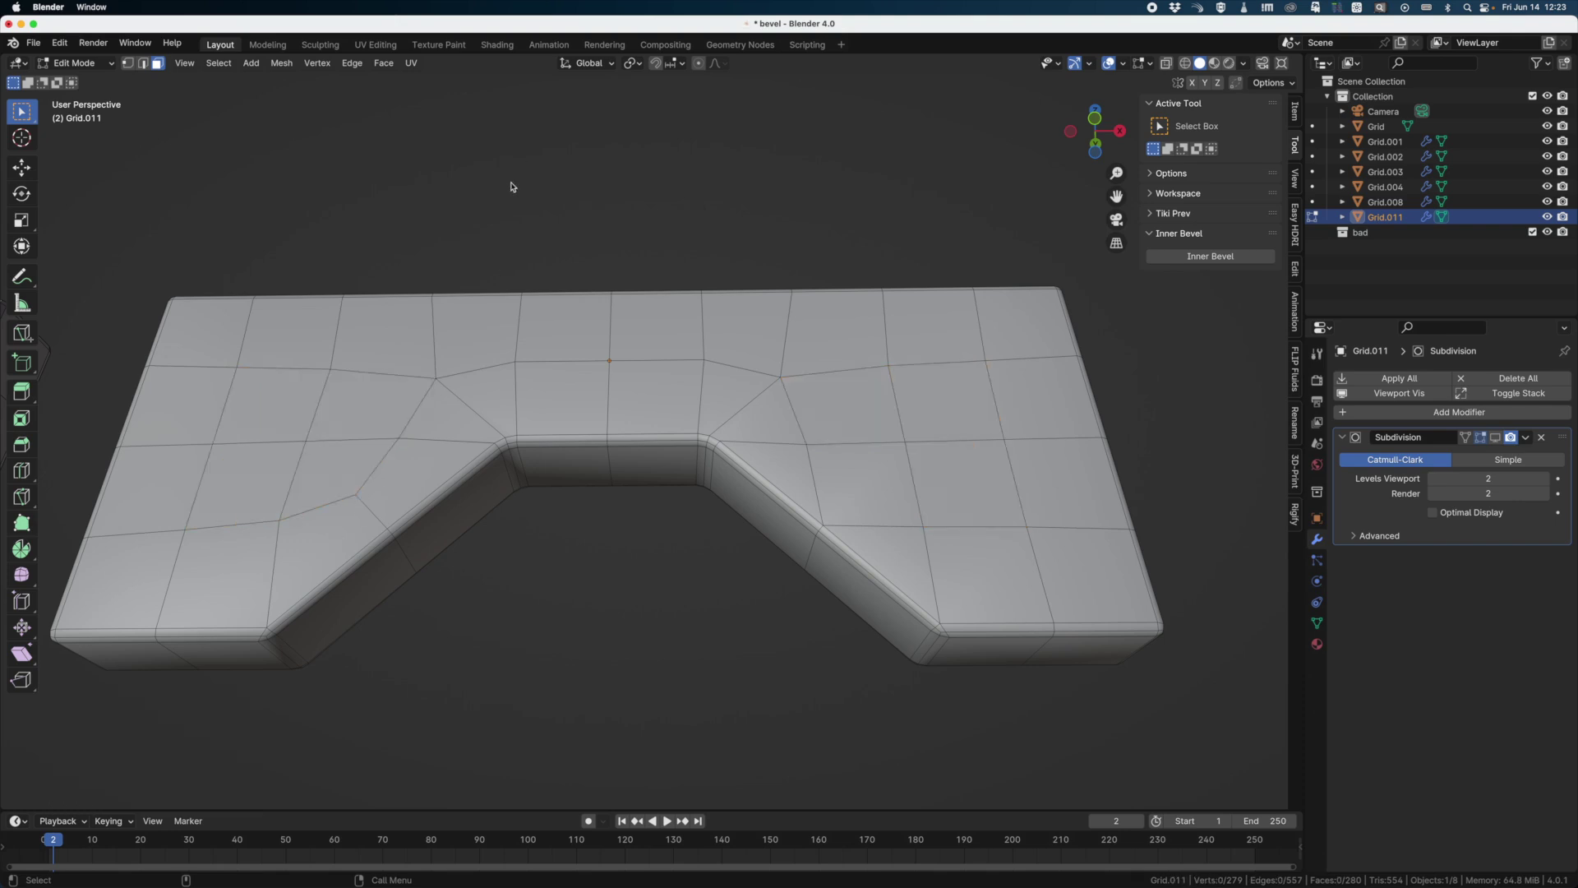
pyautogui.moveTo(512, 184); pyautogui.dragTo(494, 229, button='middle')
pyautogui.scroll(4, 673, 253)
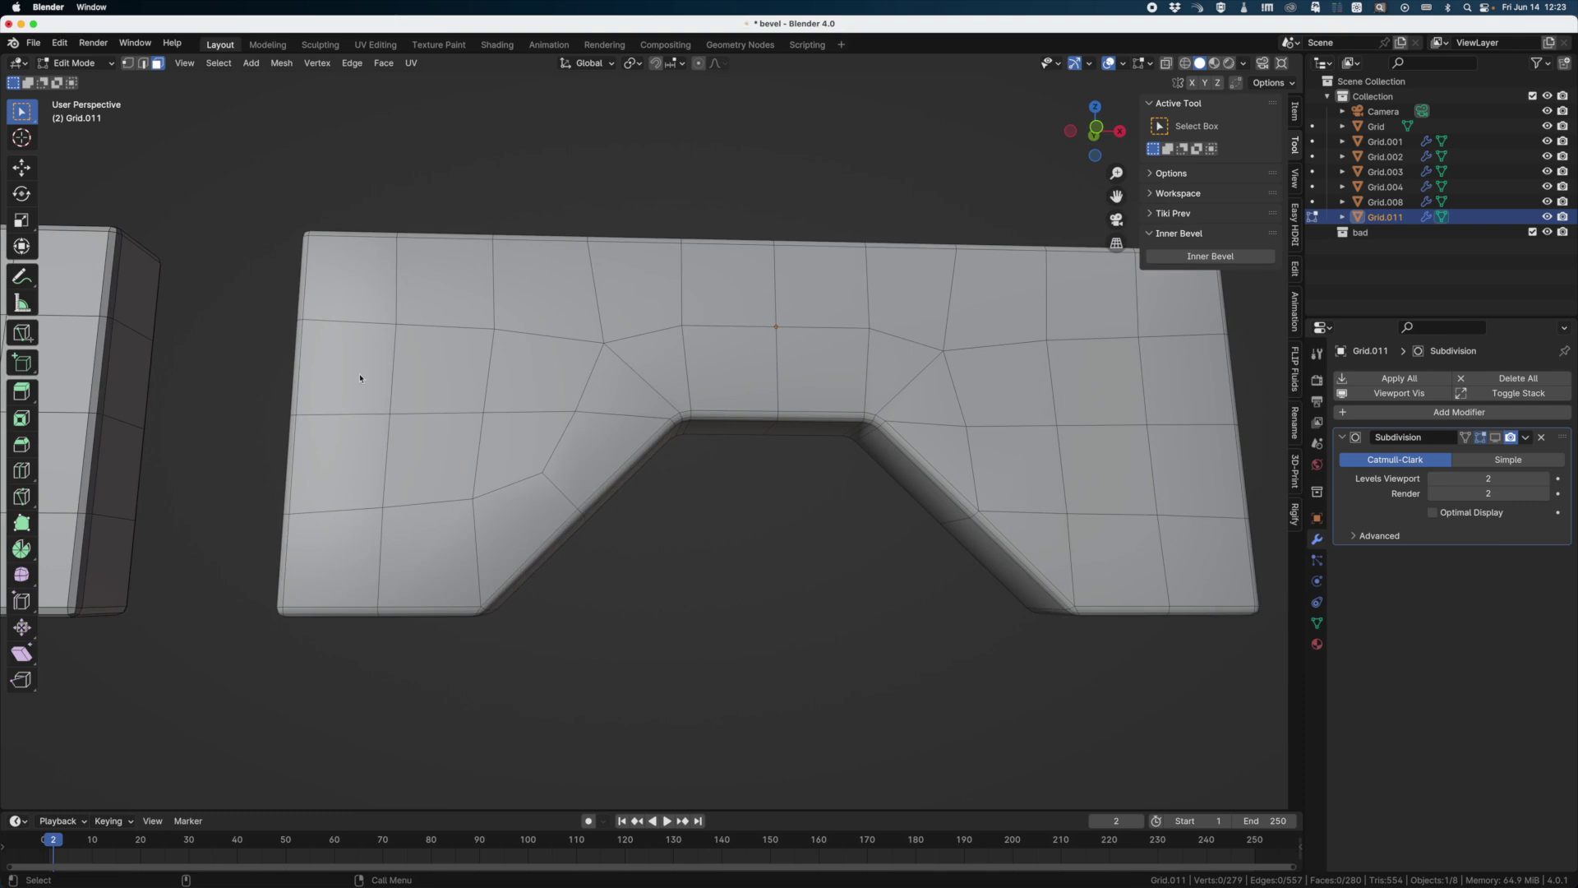